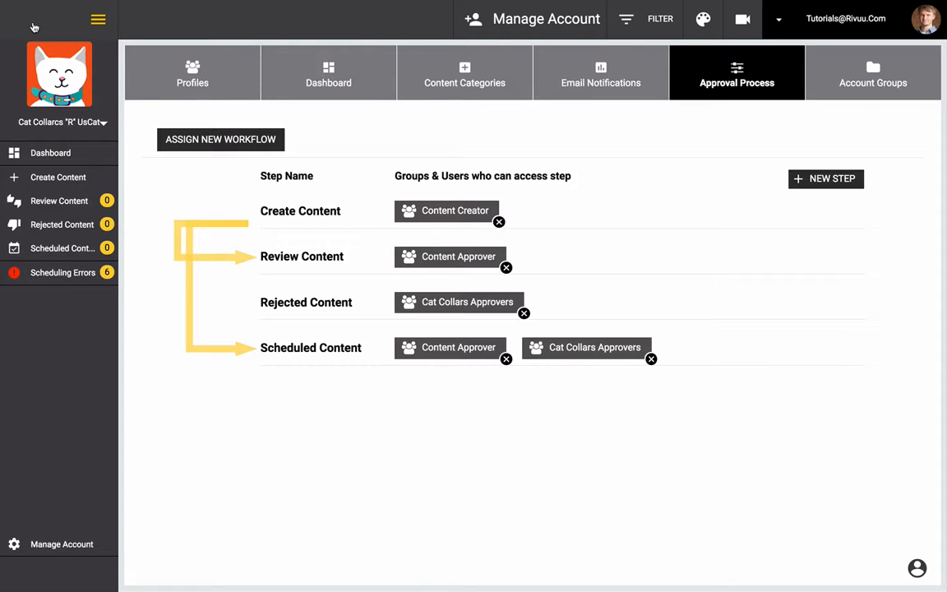
Step: Collapse the sidebar and assign a blank workflow to the current client, accepting the permissions reset
click(98, 19)
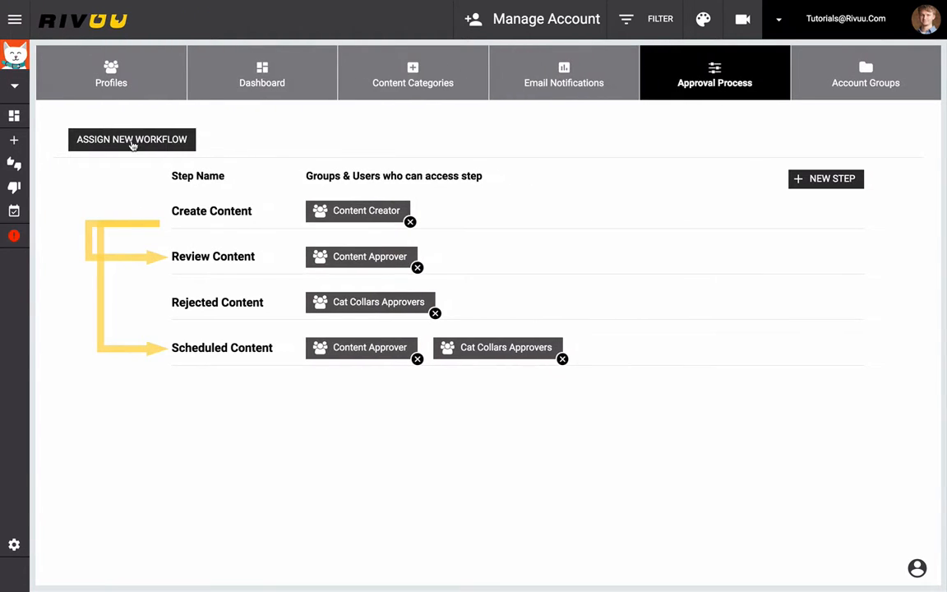
click(132, 141)
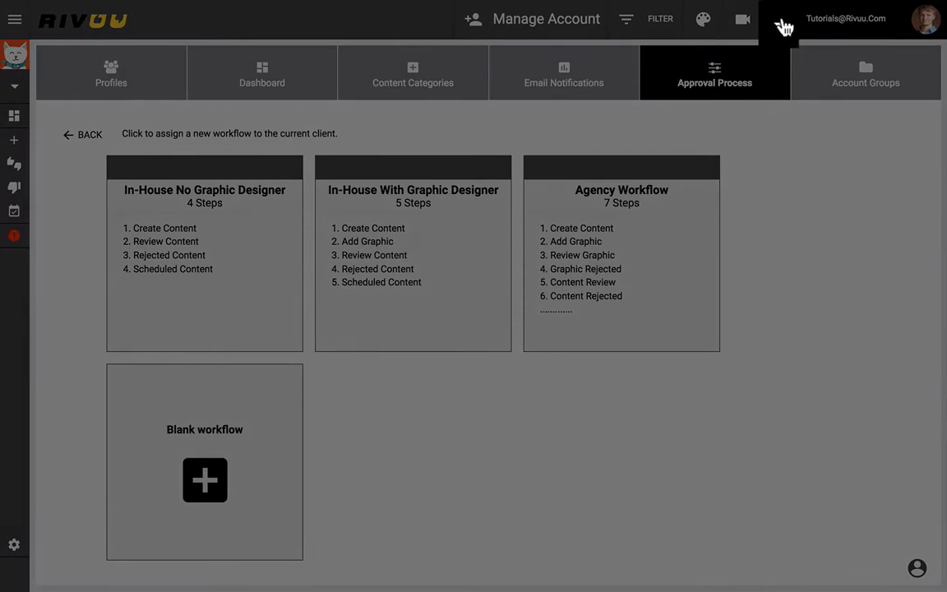
click(779, 20)
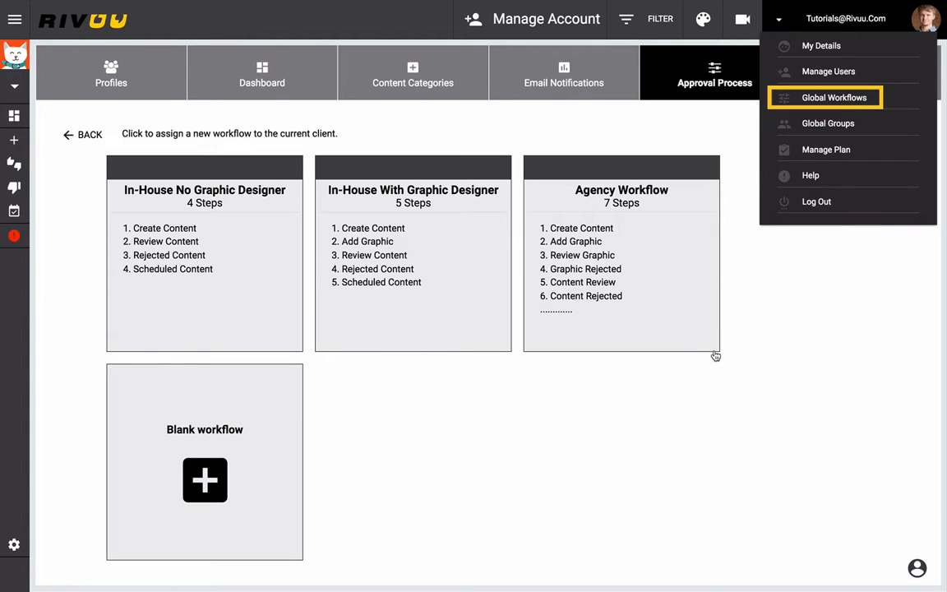
click(640, 477)
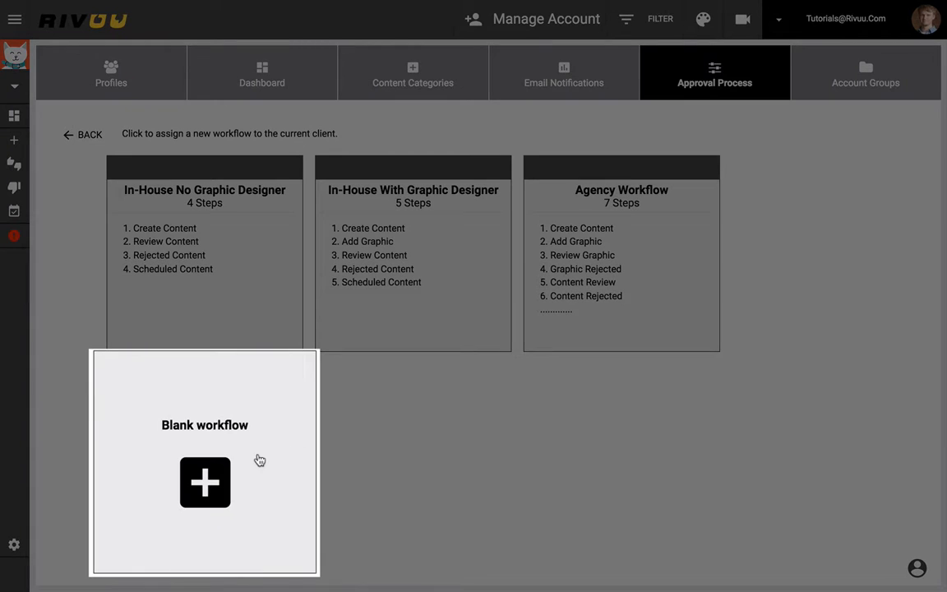
click(212, 477)
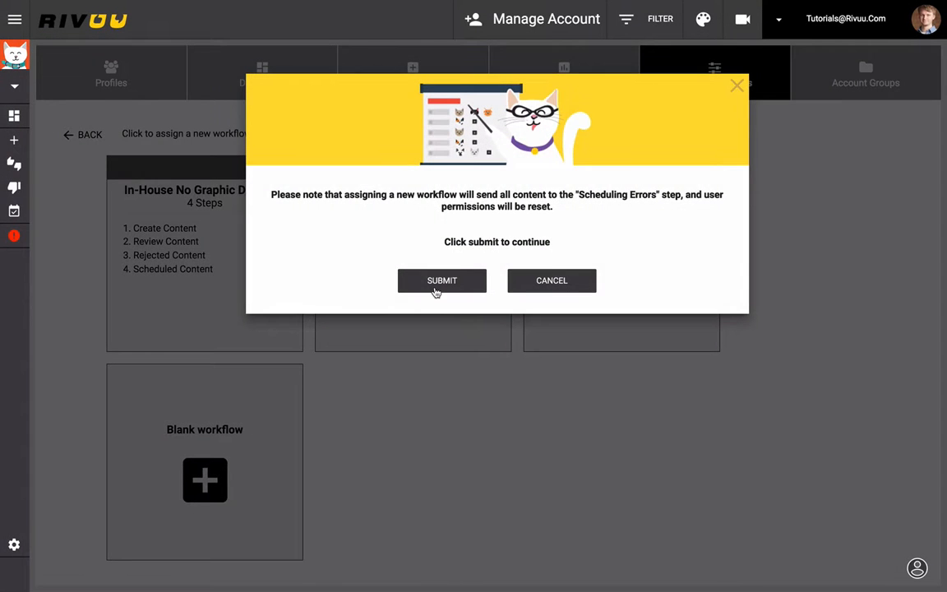
click(442, 281)
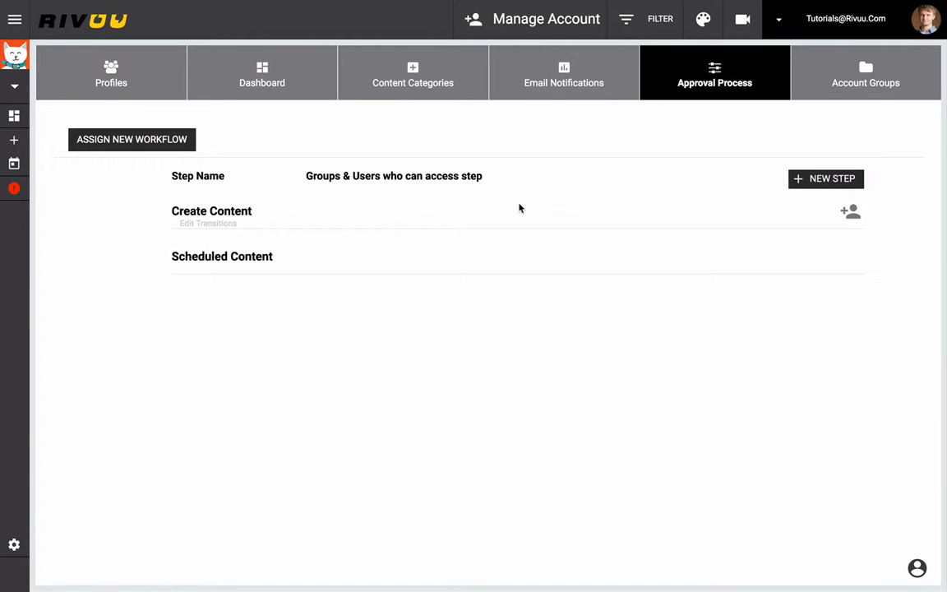
Step: Add a workflow step named "Create Graphic" with the Create Graphic layout and the picture icon
click(845, 186)
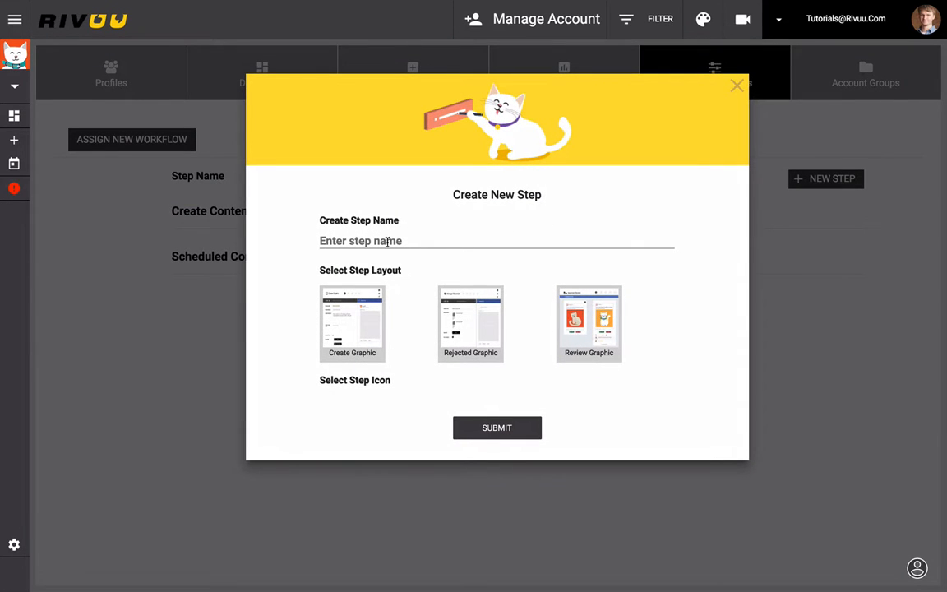
click(387, 242)
text(Create)
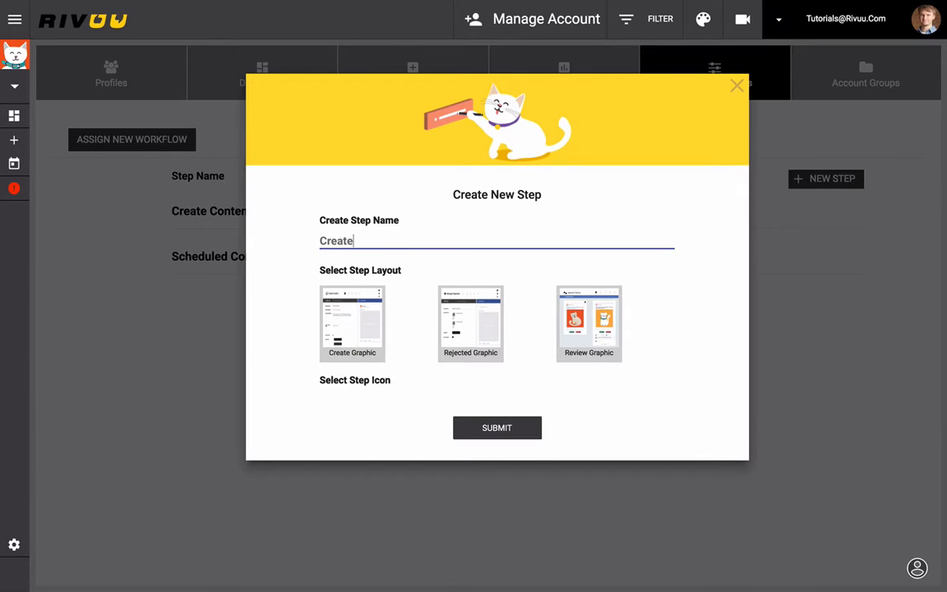
text( Graphic)
click(373, 329)
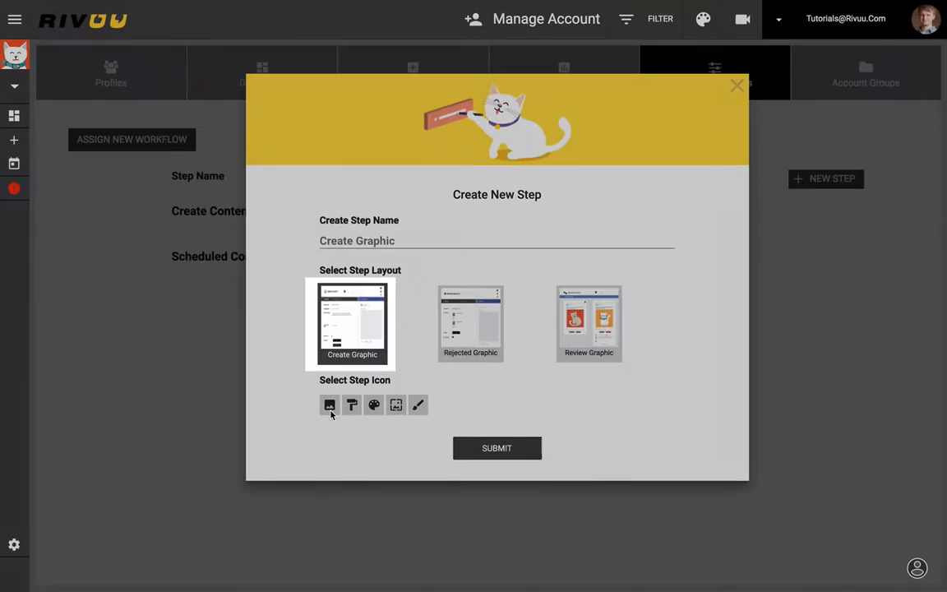
click(330, 408)
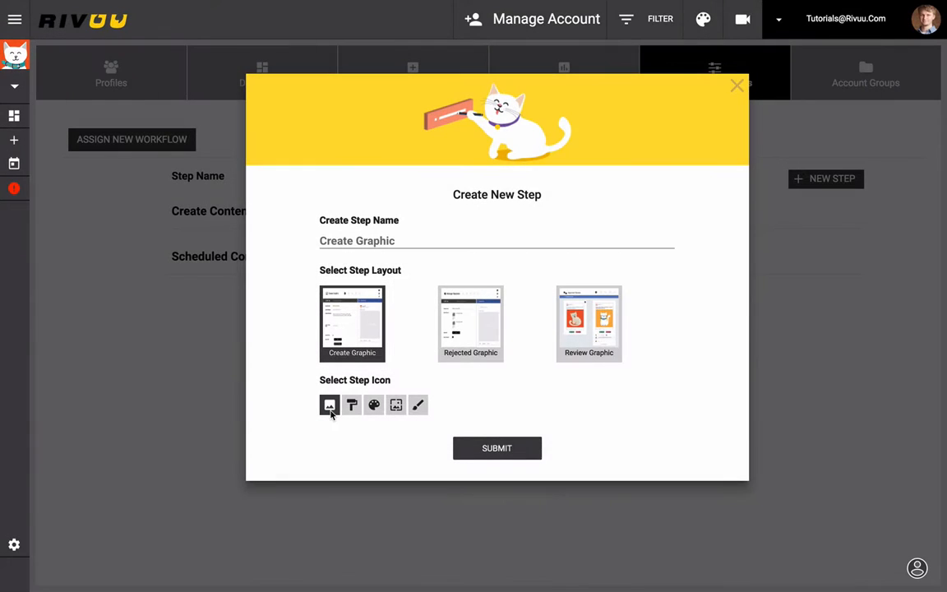
click(484, 452)
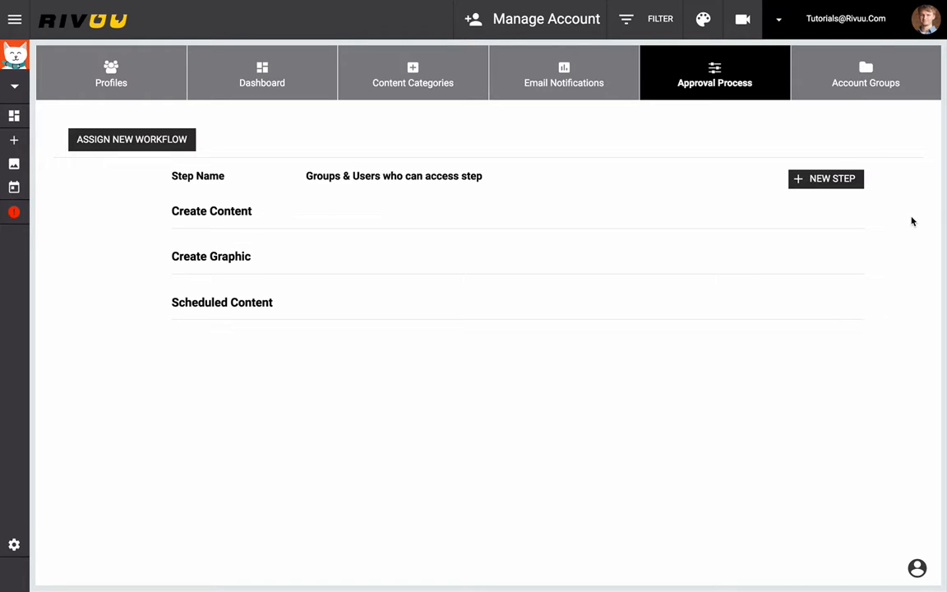
Step: Add a workflow step named "Review Content" with the Review Graphic layout and the thumbs up/down icon
click(834, 188)
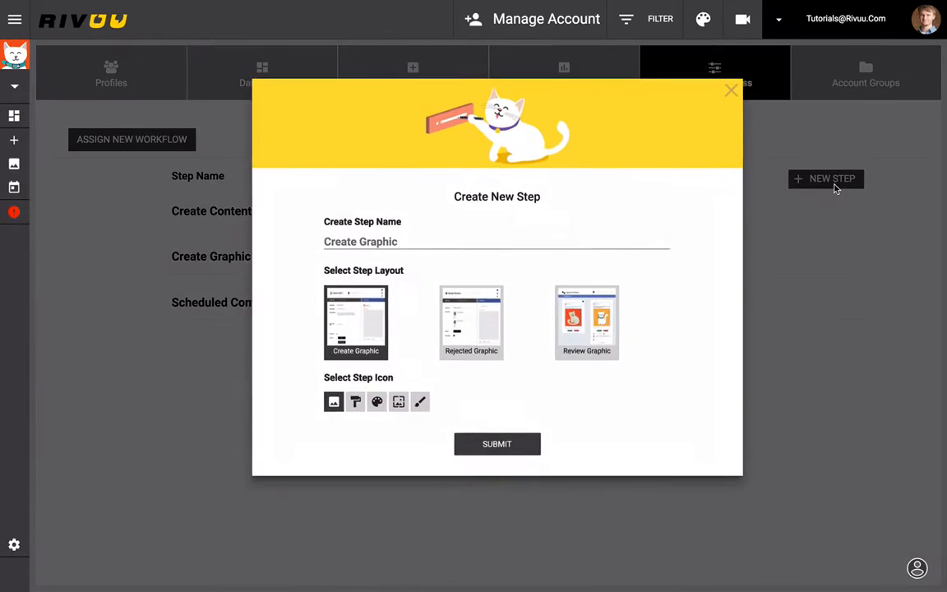
drag(403, 240, 319, 240)
text(Revi)
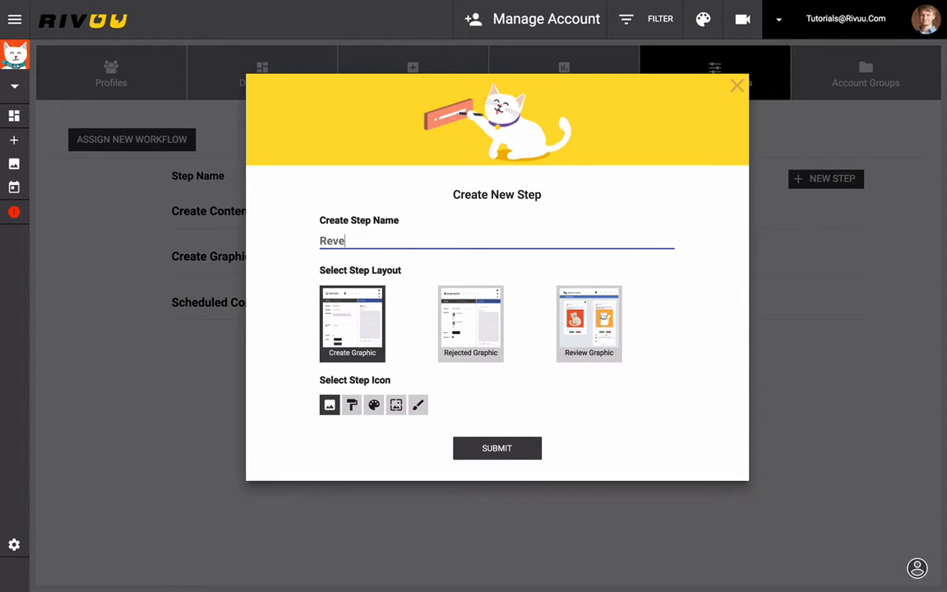
key(BackSpace)
text(iew Content)
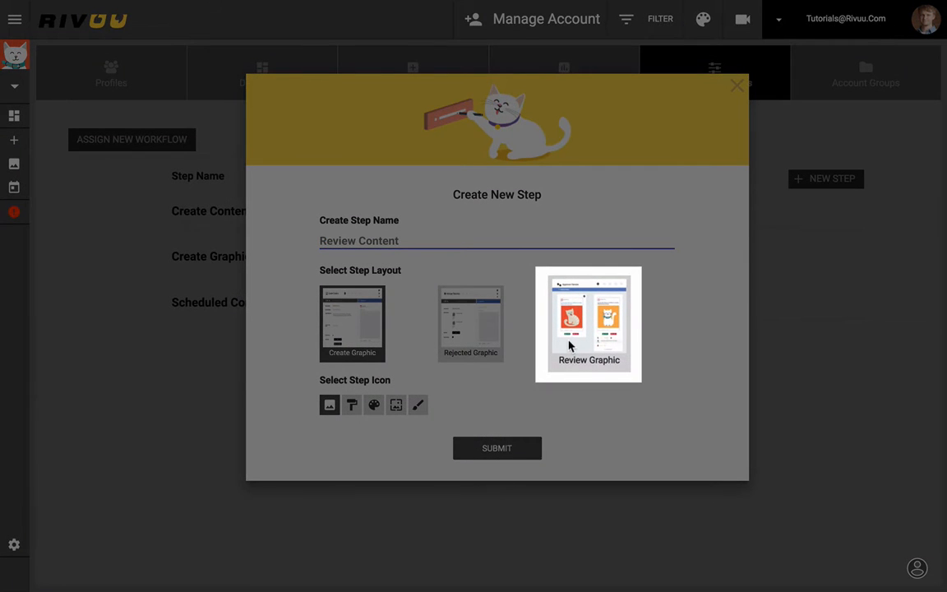
click(570, 346)
click(351, 403)
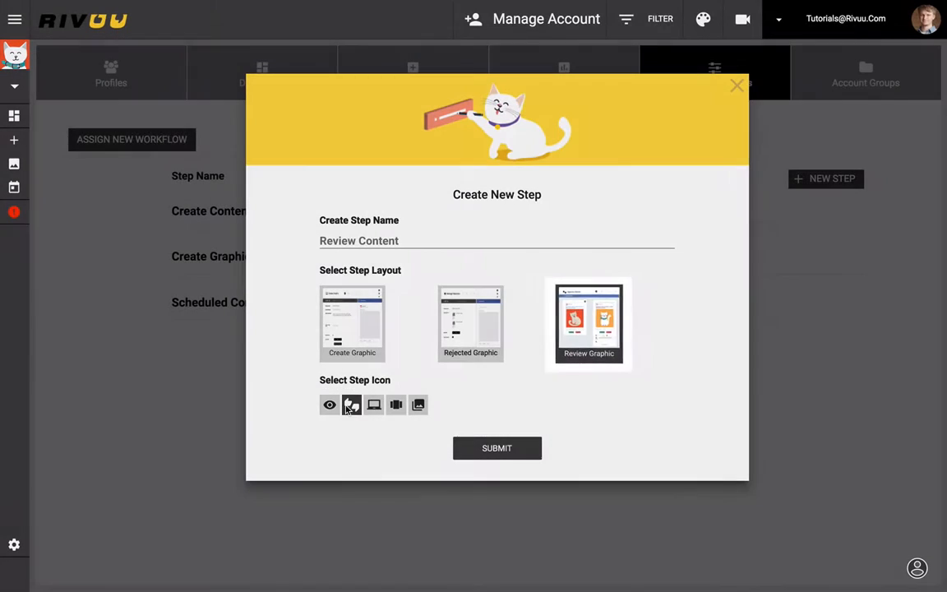
click(490, 448)
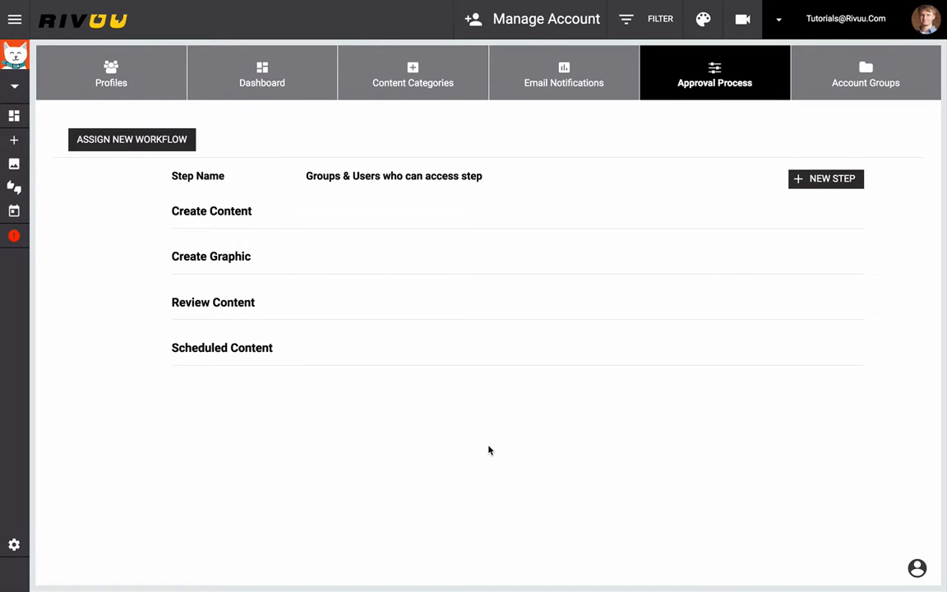
Step: Add a workflow step named "Rejected Content" with the Rejected Graphic layout and the thumbs-down icon
click(854, 191)
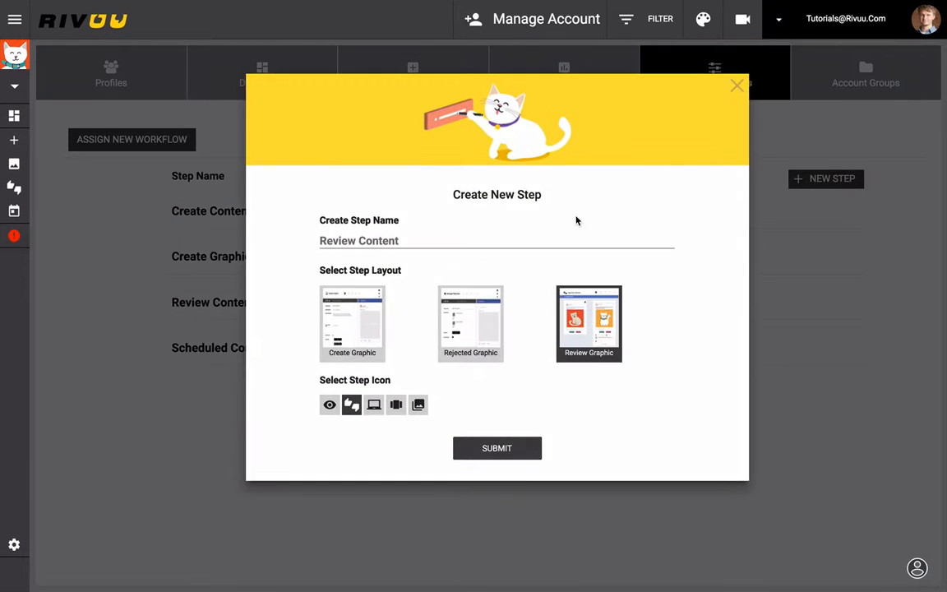
click(429, 240)
drag(429, 240, 256, 239)
text(Rejected)
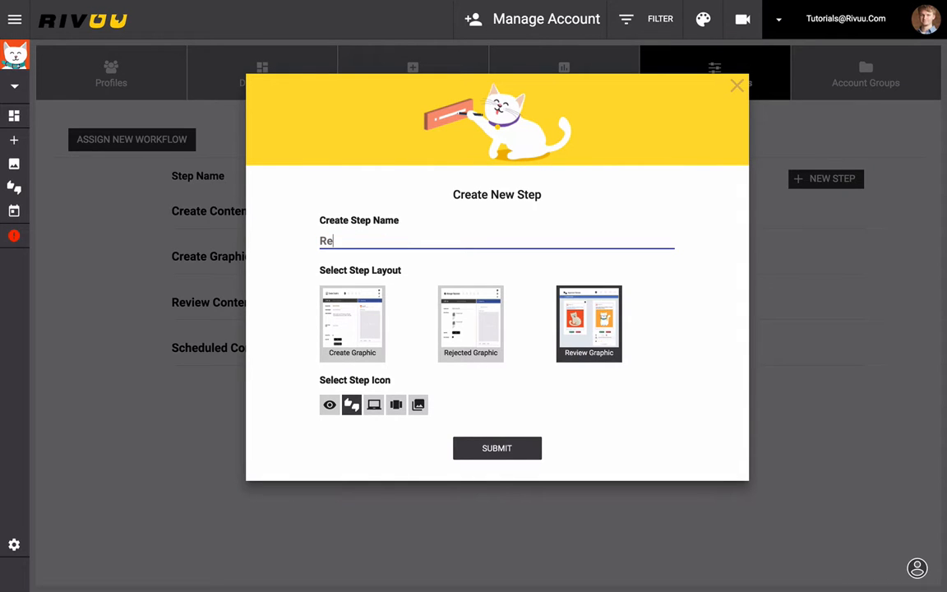
text( Content)
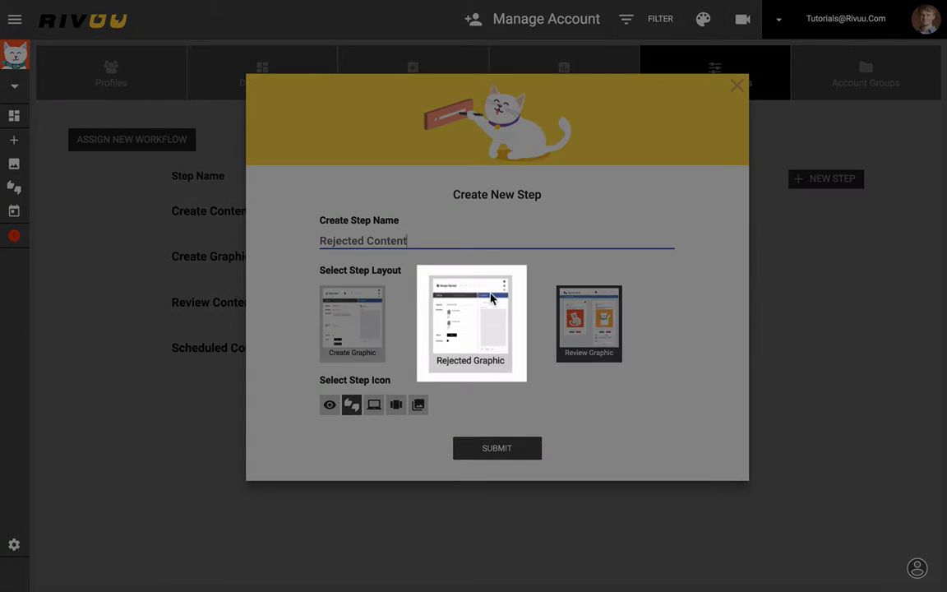
click(492, 299)
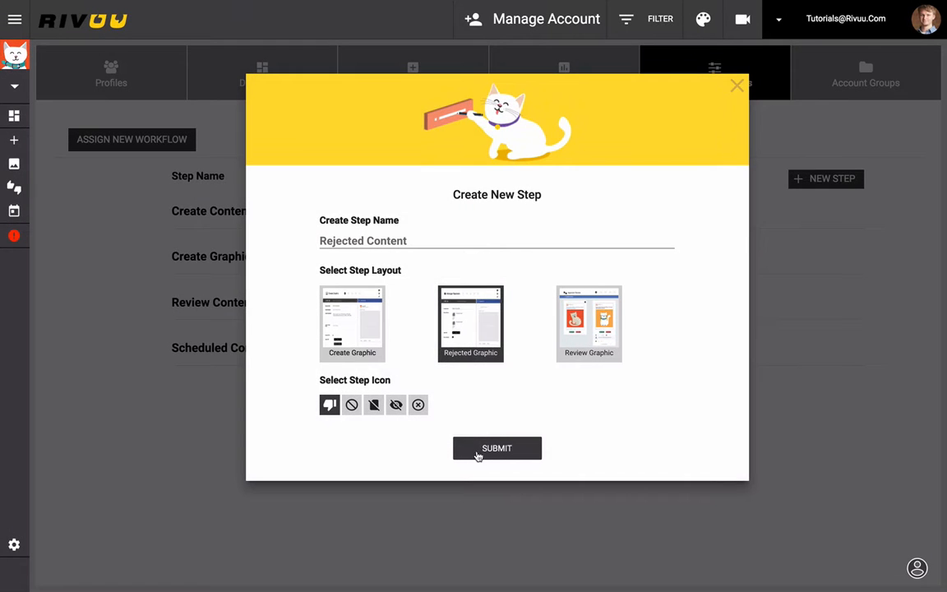
click(478, 451)
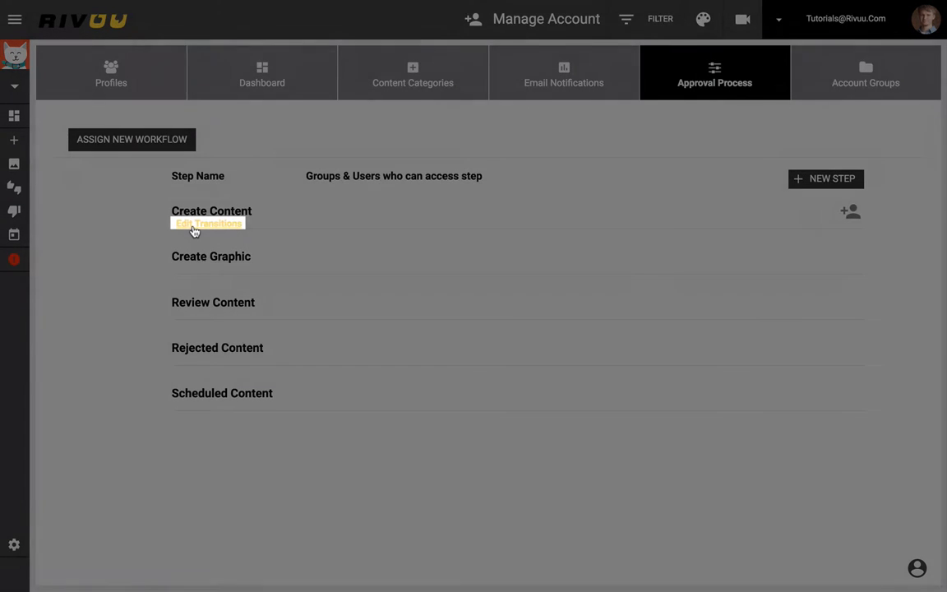
Step: Add a transition named "Send to Graphics" to the Create Content step, sending content to Create Graphic
click(194, 229)
click(232, 264)
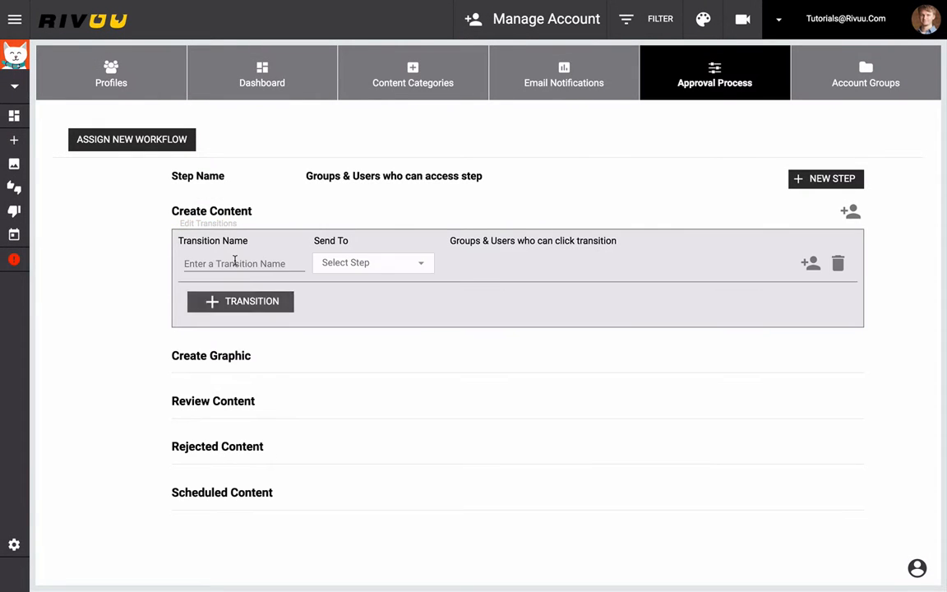
click(223, 263)
text(Send to Gr)
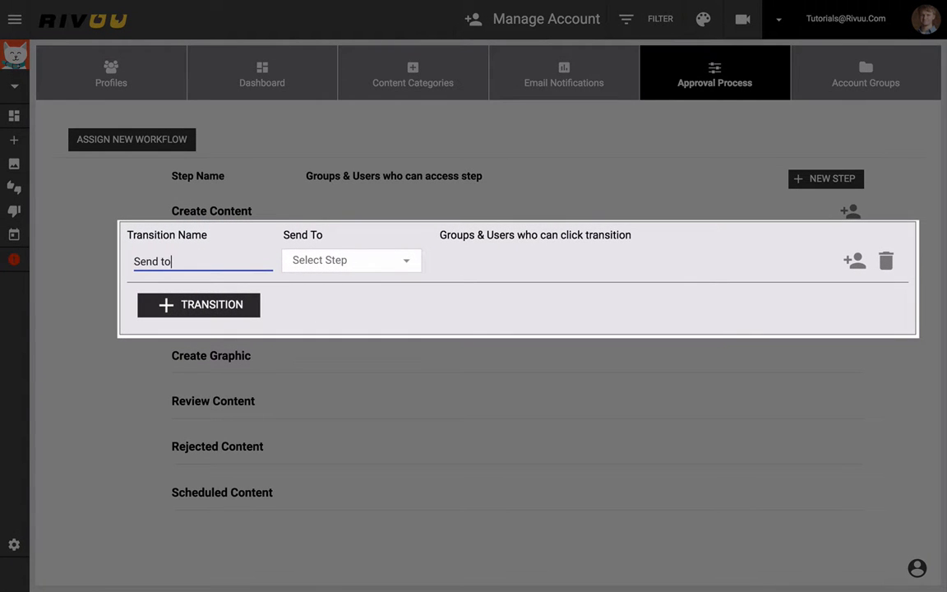
text(aphics)
click(355, 270)
click(355, 284)
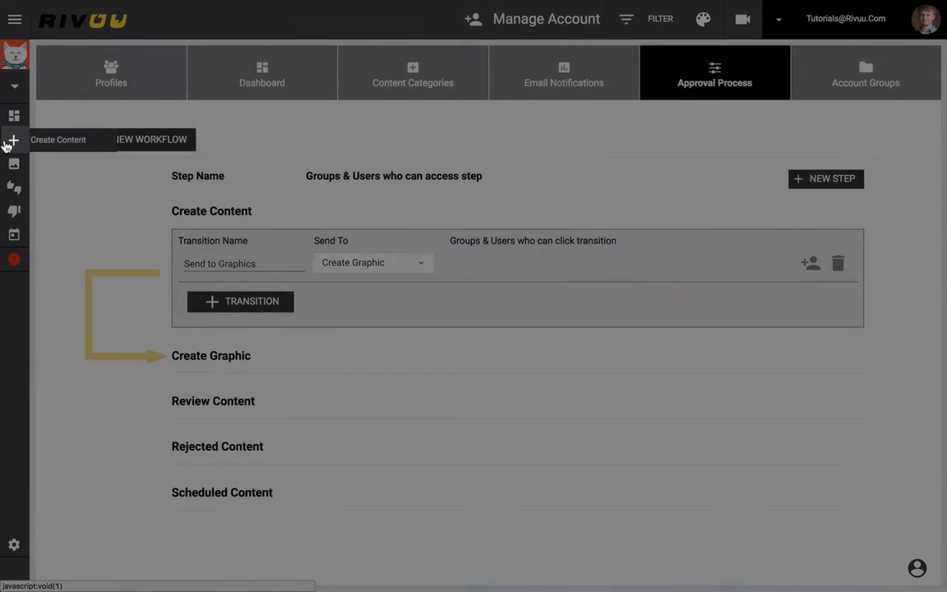
Step: Check the content creation form for the new transition's button and return to the account's approval process settings
click(14, 141)
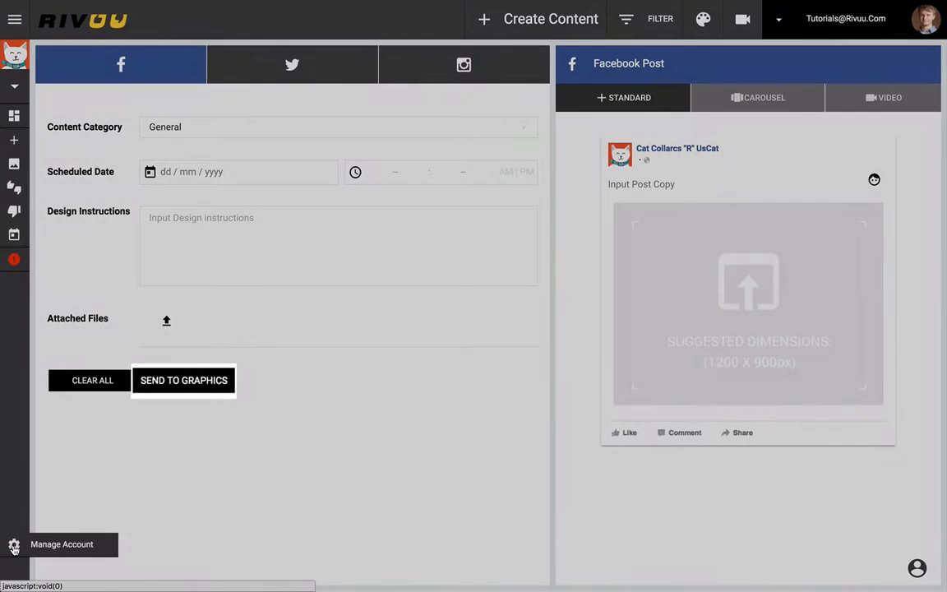
click(14, 544)
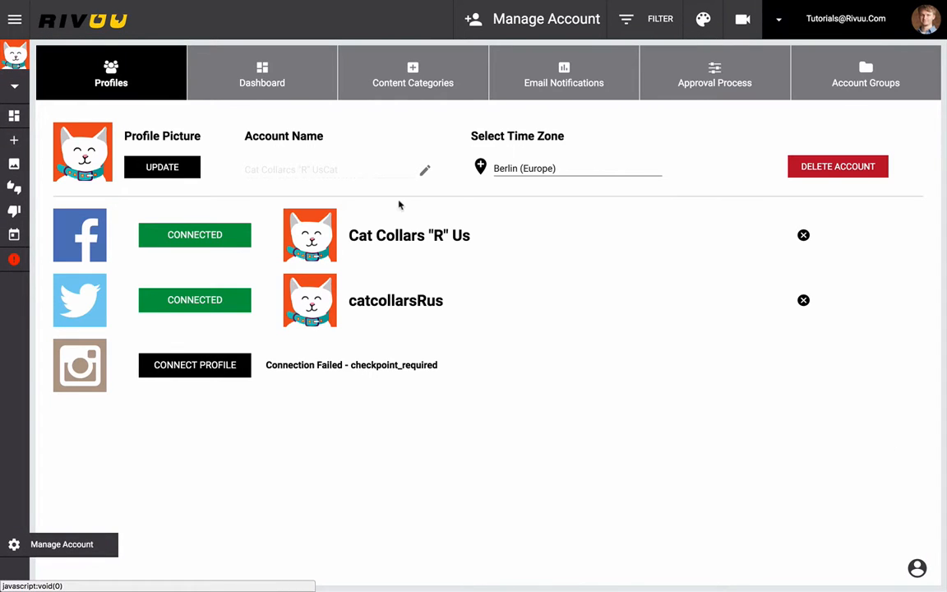
click(676, 91)
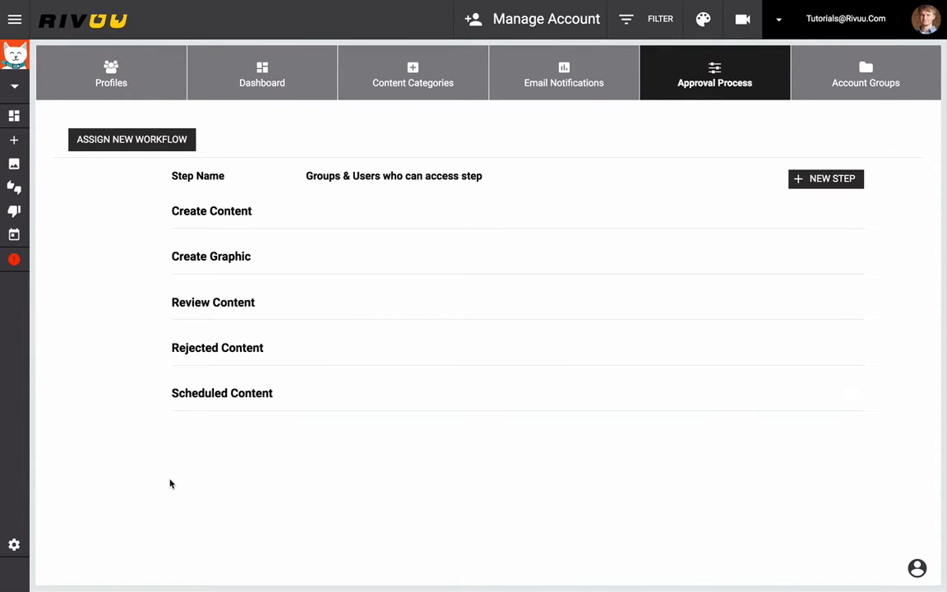
Step: Add a transition named "Send for Approval" to the Create Graphic step, sending content to Review Content
click(218, 273)
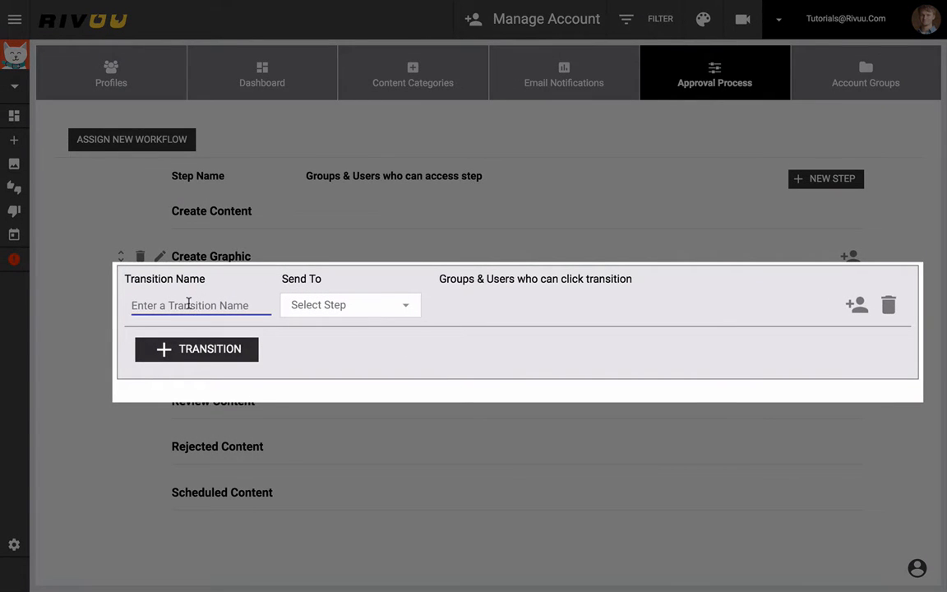
text(Send for Approval)
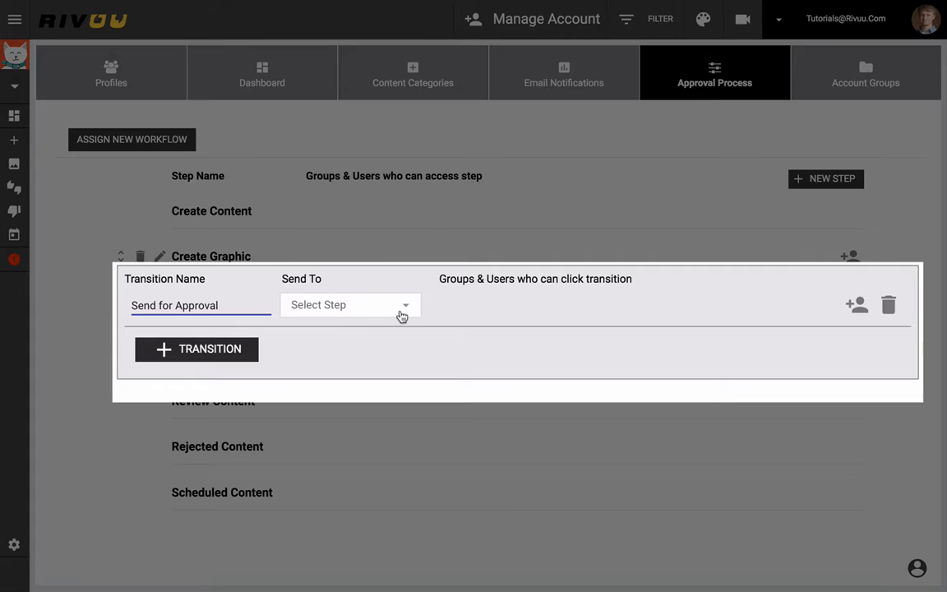
click(401, 313)
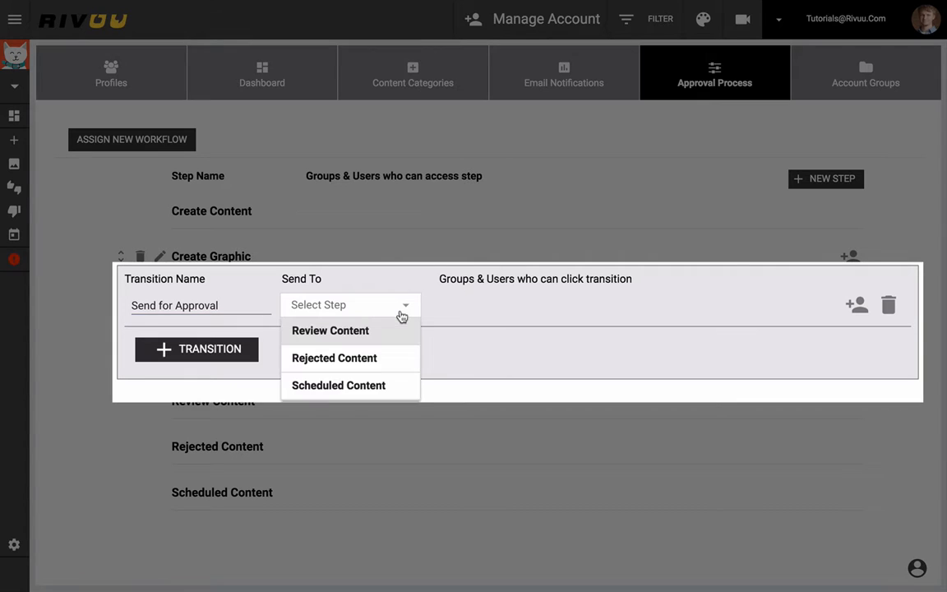
click(363, 335)
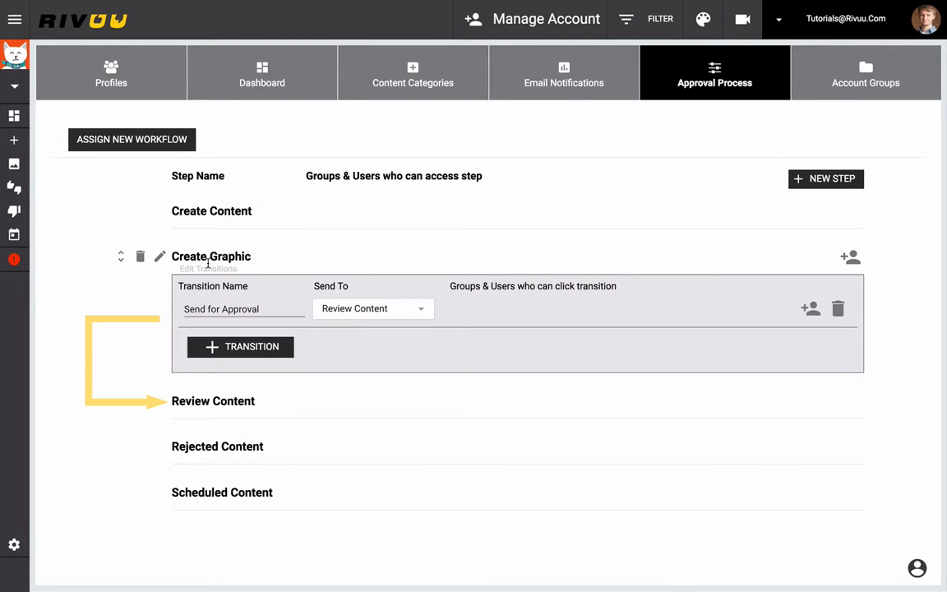
Step: Add a transition named "Approve" to the Review Content step, sending content to Scheduled Content
click(205, 411)
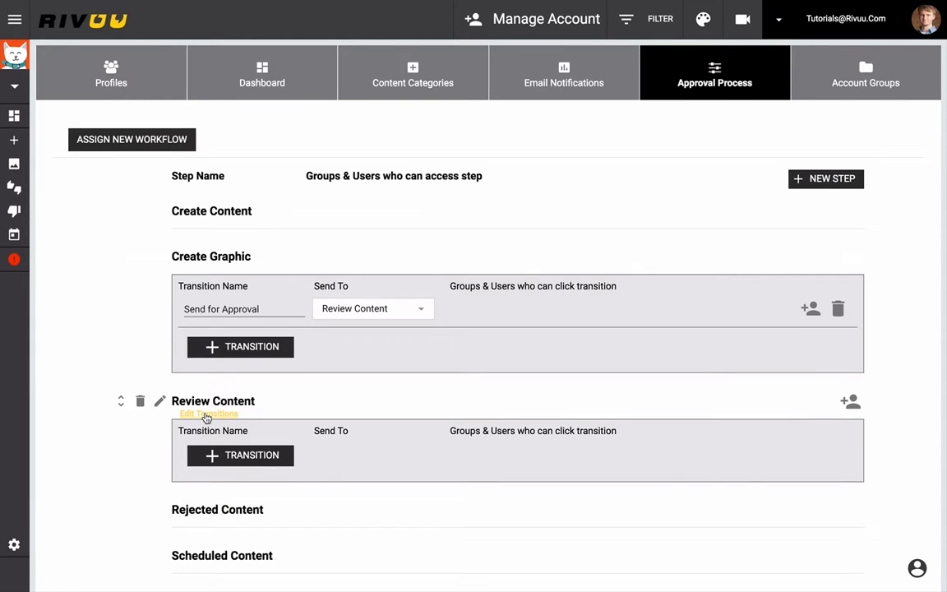
click(223, 450)
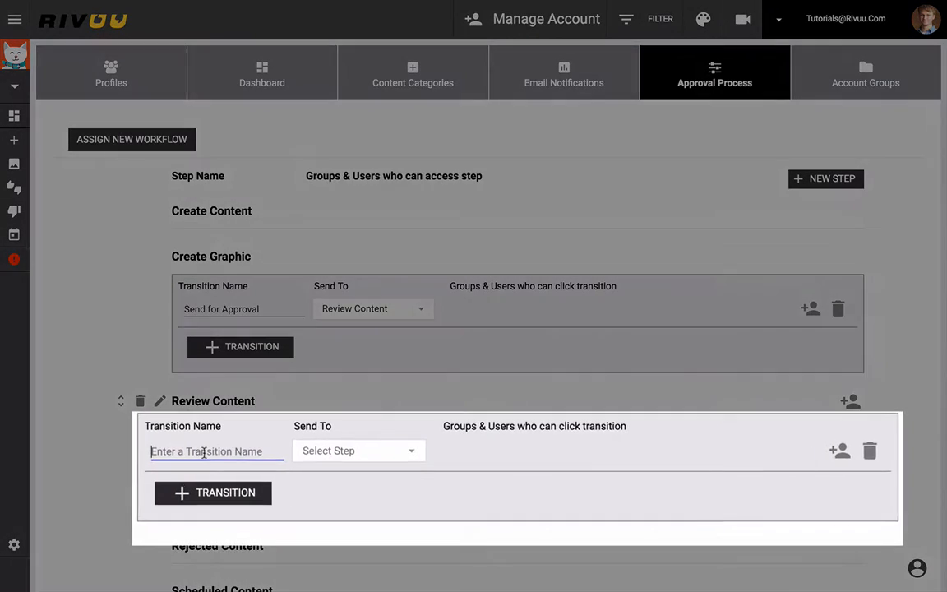
text(Approve)
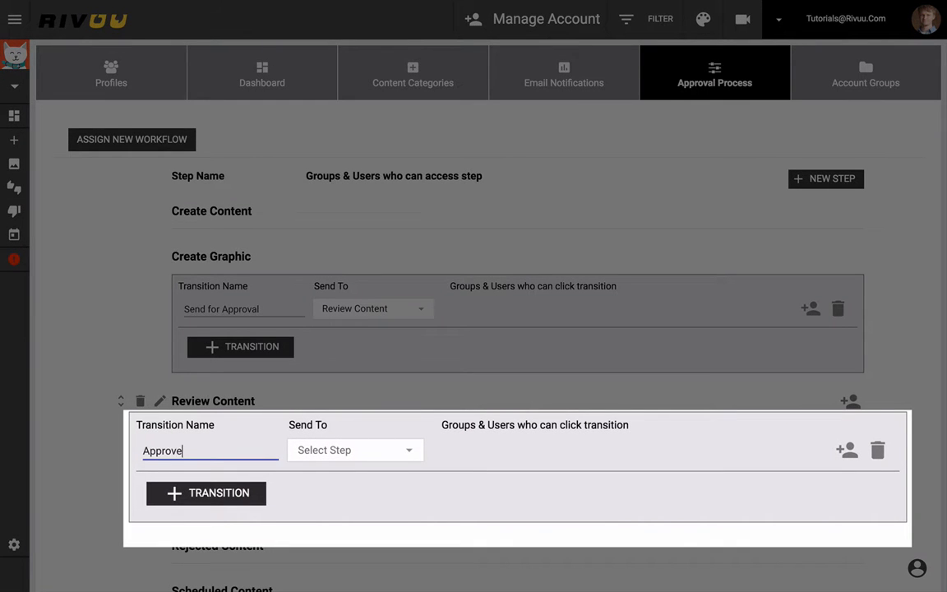
click(402, 450)
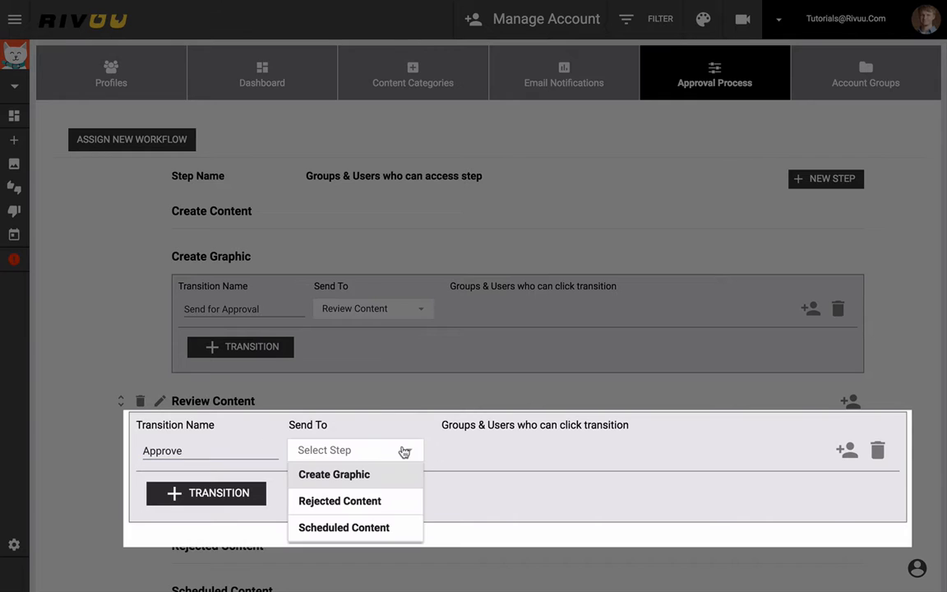
click(359, 524)
Step: Add a second transition named "Reject" to the Review Content step, sending content to Rejected Content
click(213, 496)
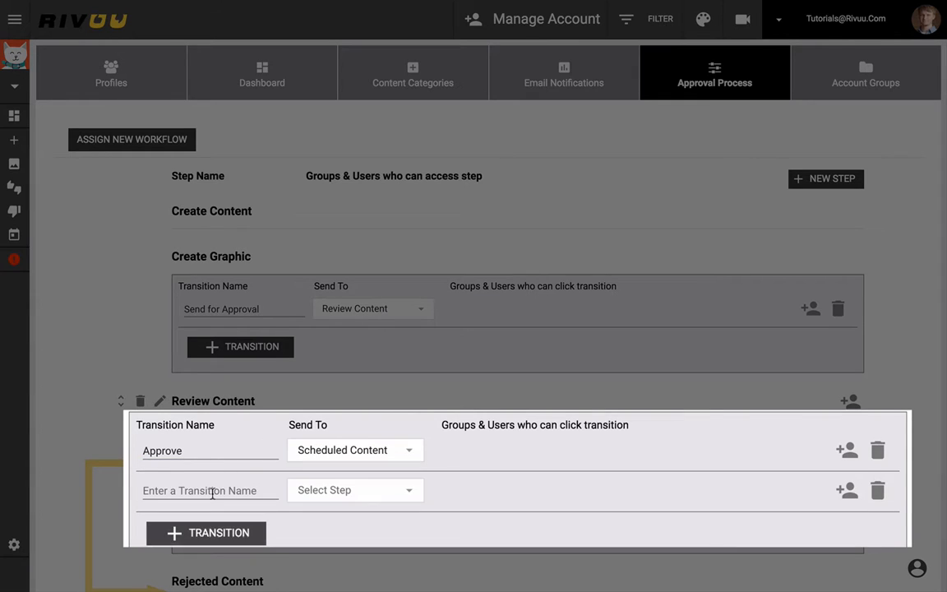
click(200, 490)
text(Reject)
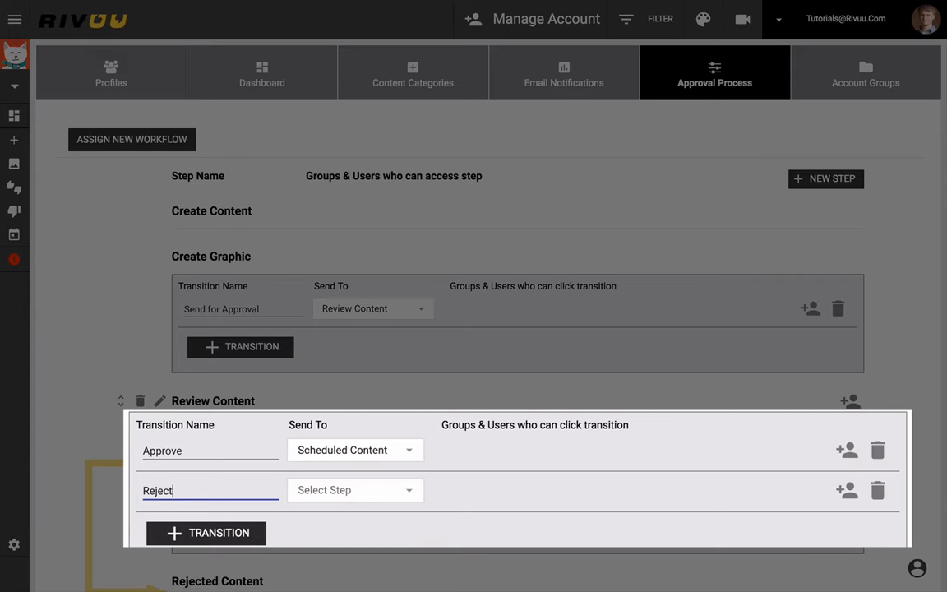
click(370, 492)
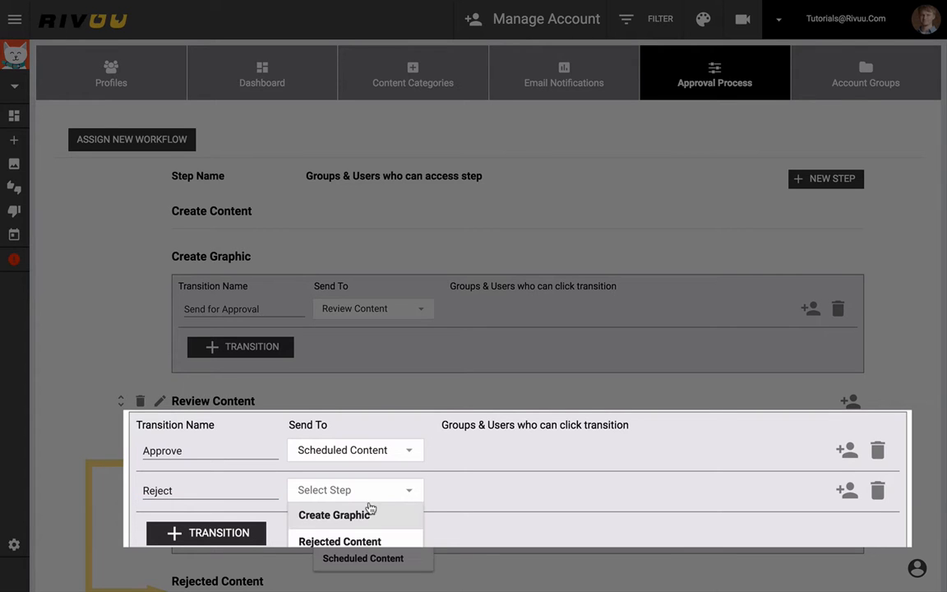
click(341, 540)
Step: Add a transition named "Send for Approval" to the Rejected Content step, sending content to Review Content
scroll(214, 493, down, 2)
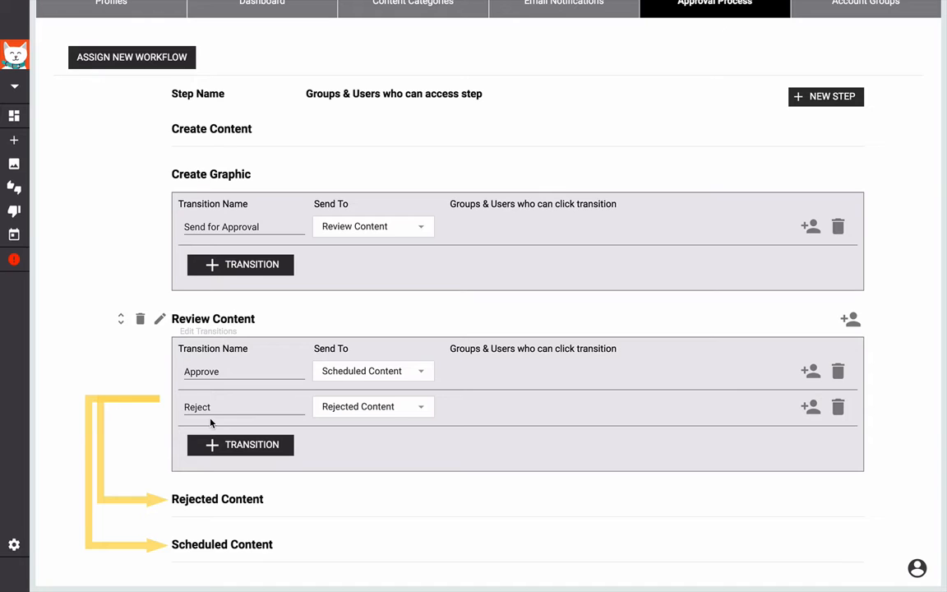
click(197, 514)
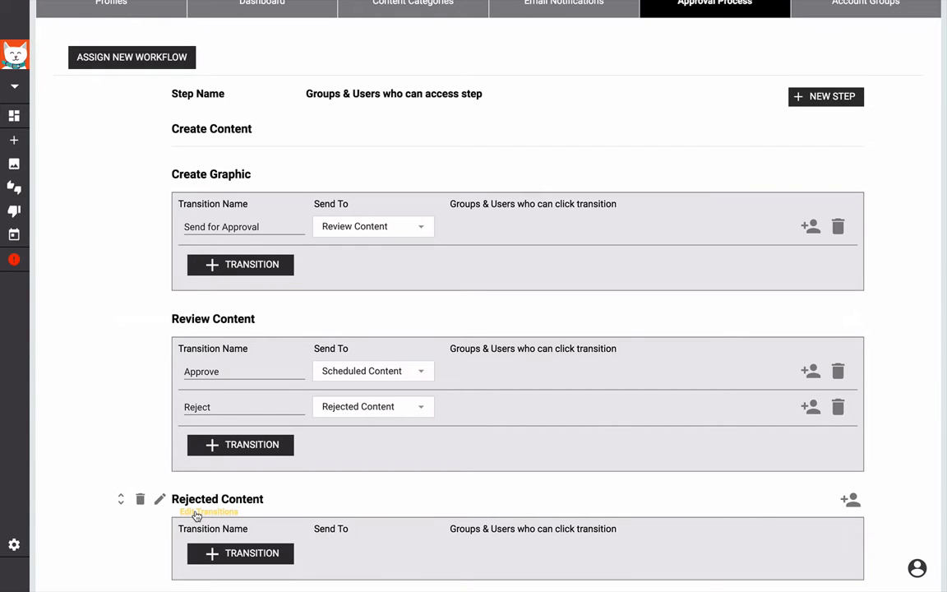
scroll(240, 555, down, 2)
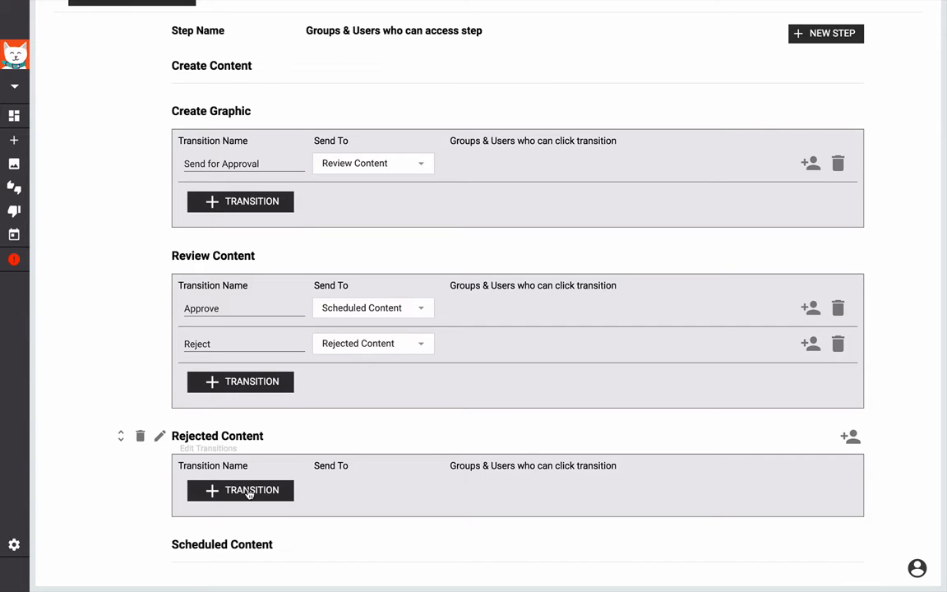
click(249, 491)
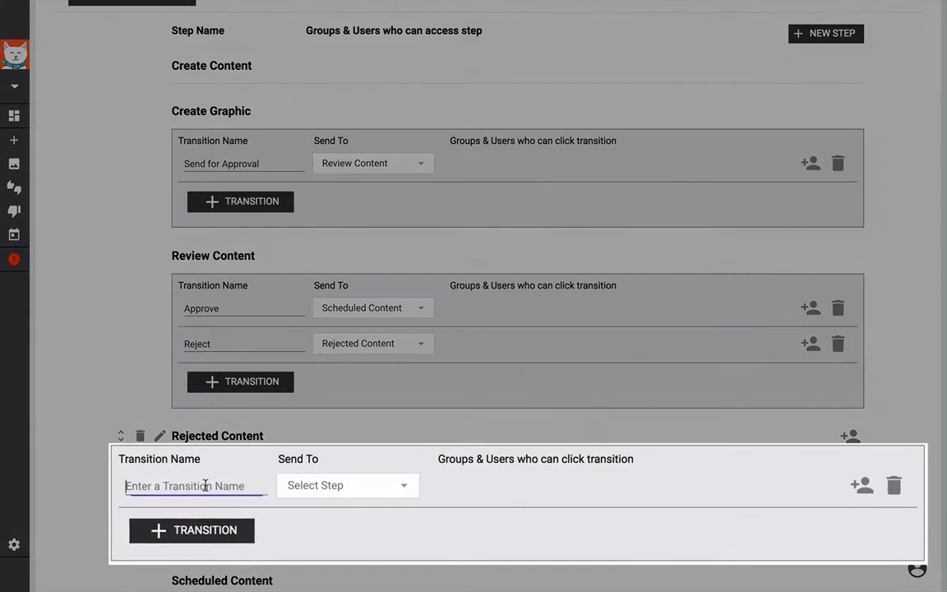
text(Send for Approval)
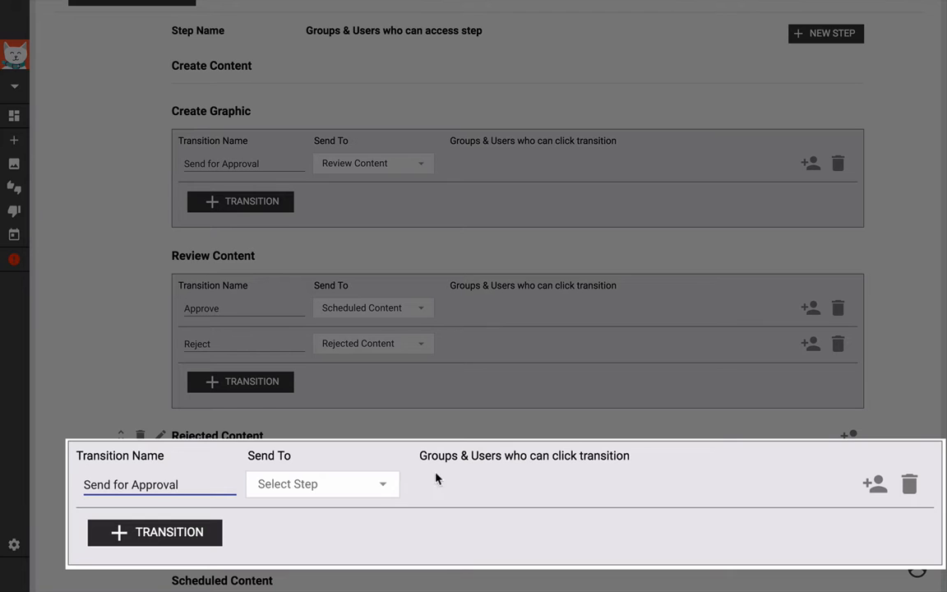
click(370, 493)
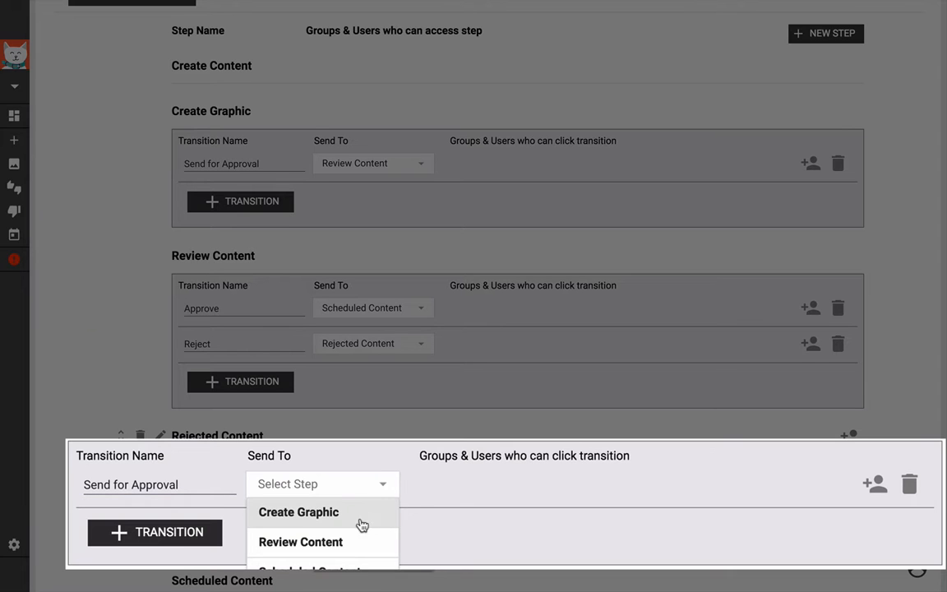
click(397, 548)
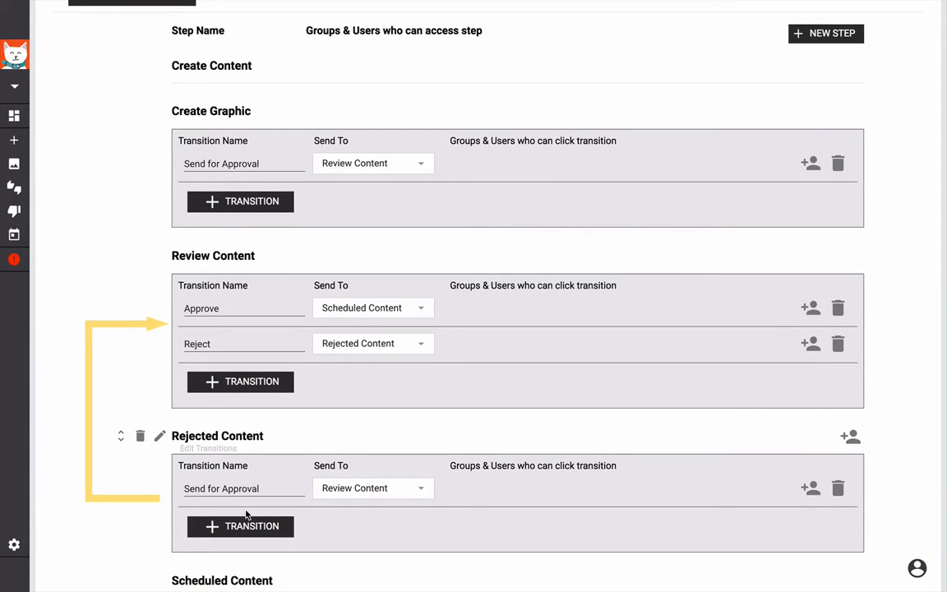
Step: Add a transition named "Unschedule" to the Scheduled Content step, sending content to Rejected Content
scroll(248, 514, down, 1)
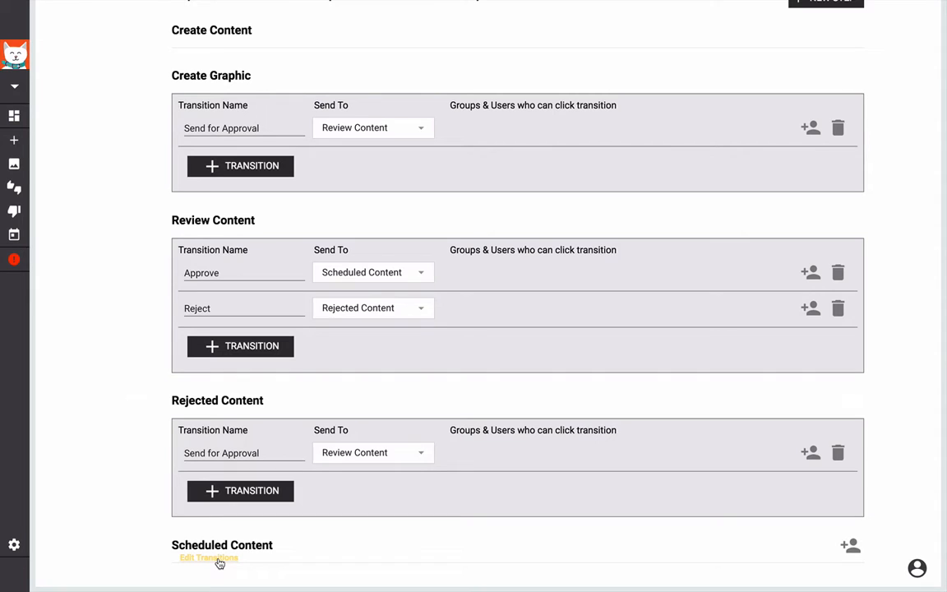
click(218, 559)
scroll(263, 542, down, 2)
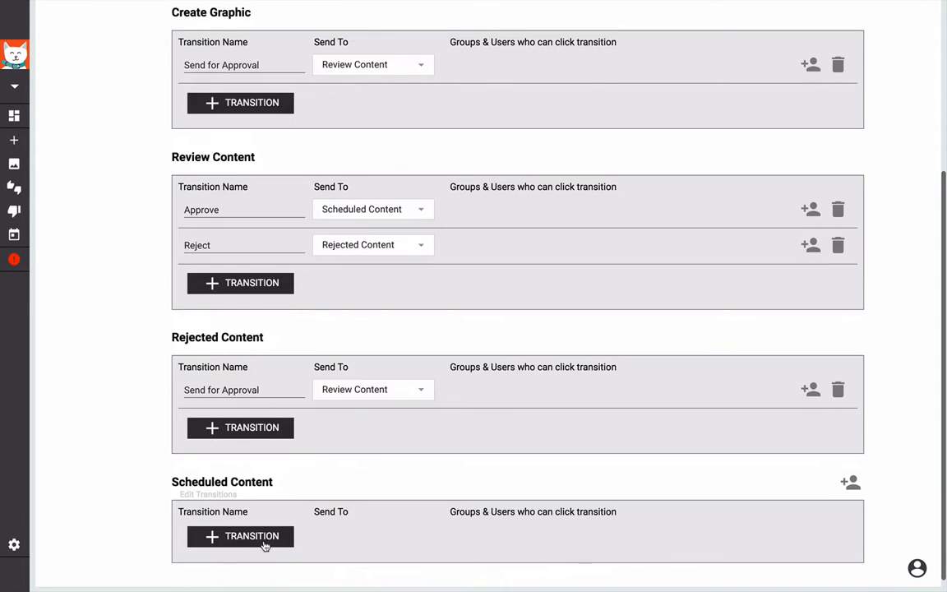
click(257, 535)
click(237, 533)
text(Unschedule)
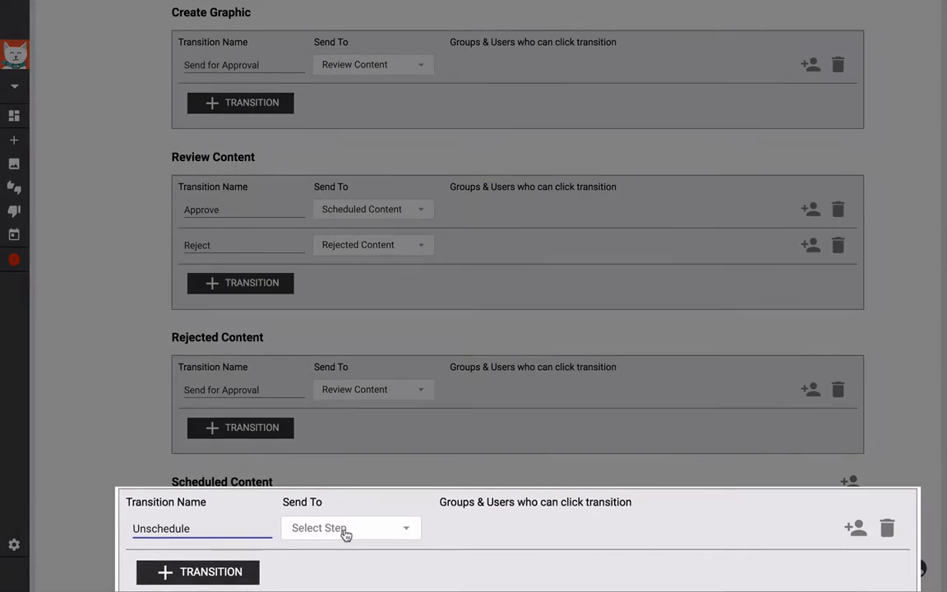
click(345, 533)
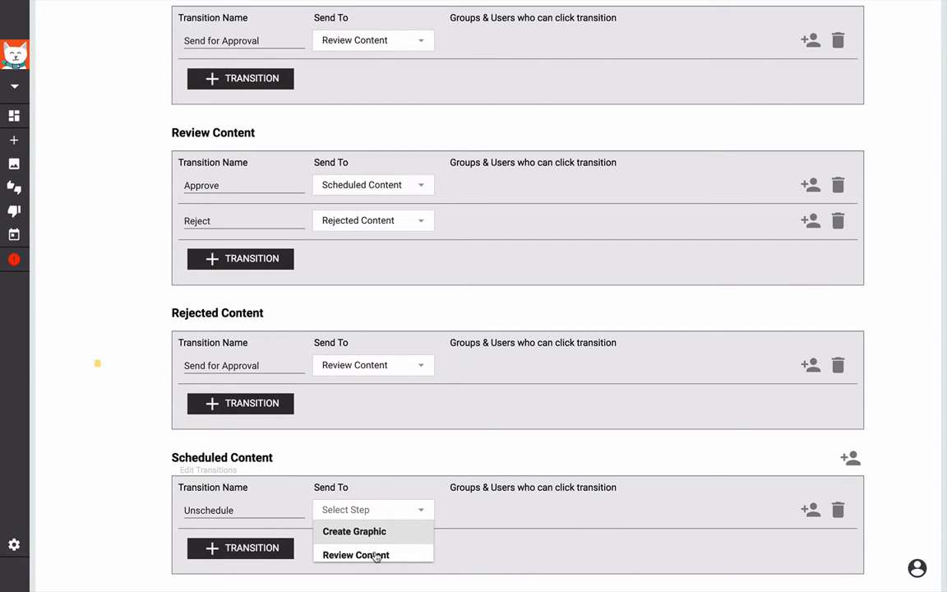
scroll(364, 547, down, 1)
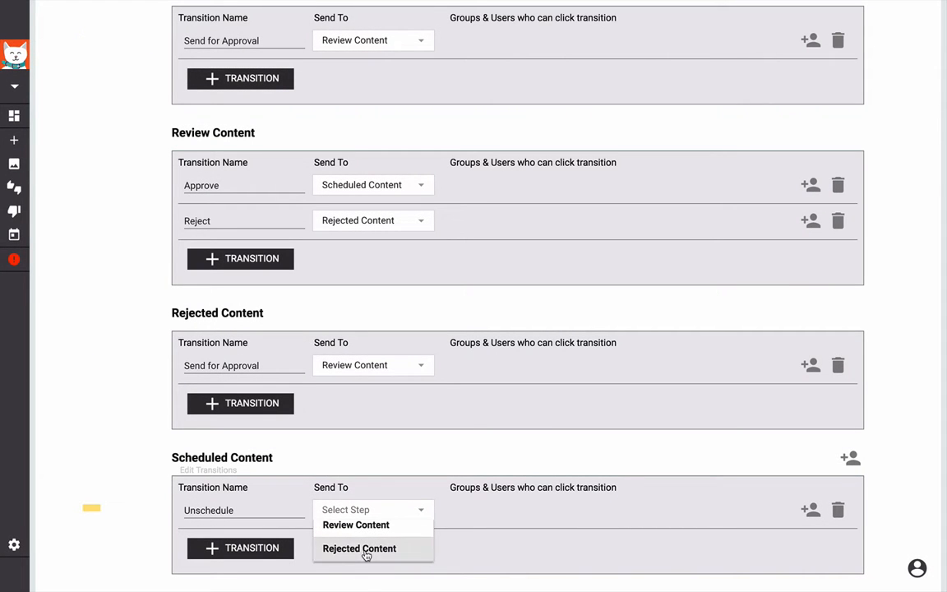
click(370, 547)
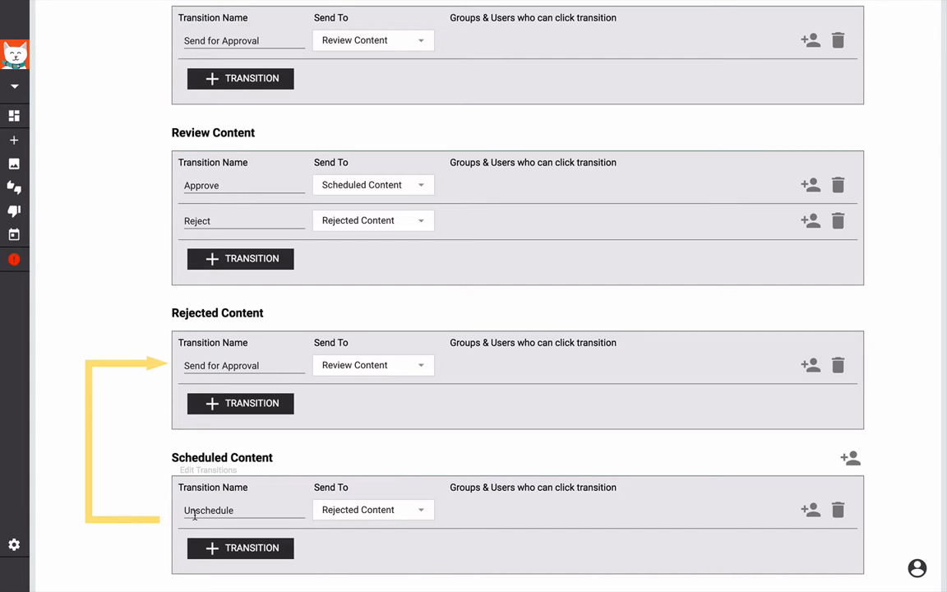
Step: Show the transitions of the Create Content step and give the Copywriter user access to that step
scroll(194, 515, down, 1)
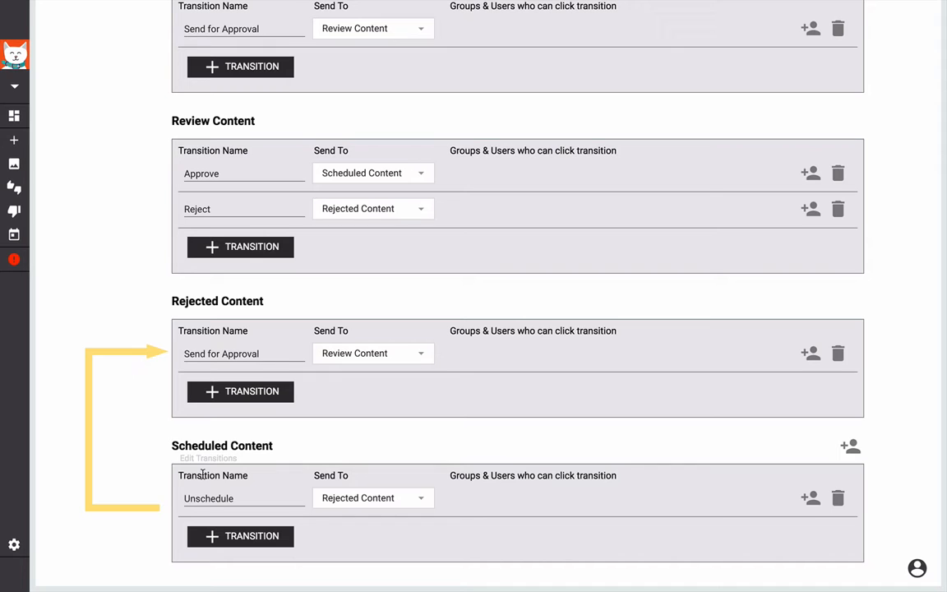
scroll(202, 475, up, 4)
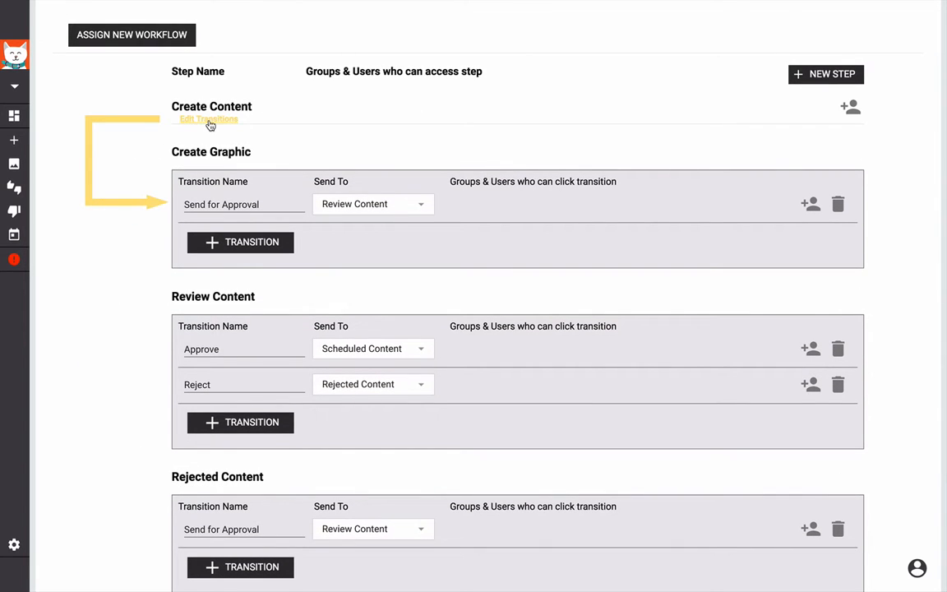
click(208, 120)
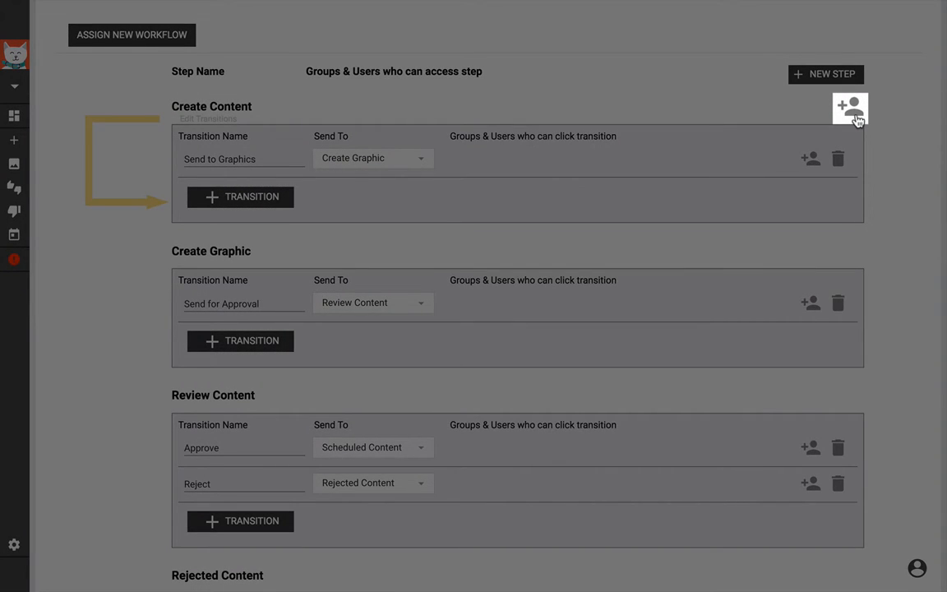
click(855, 115)
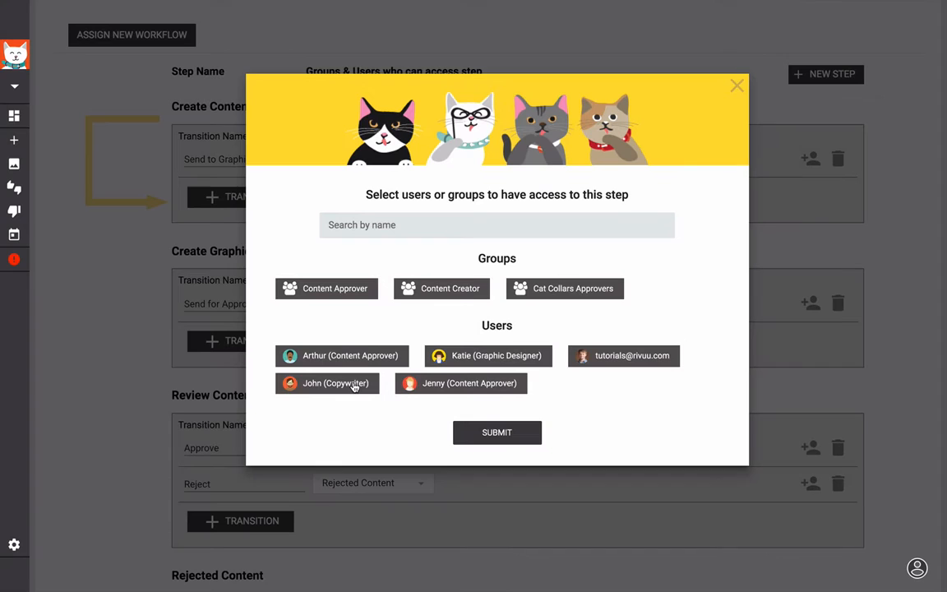
click(354, 385)
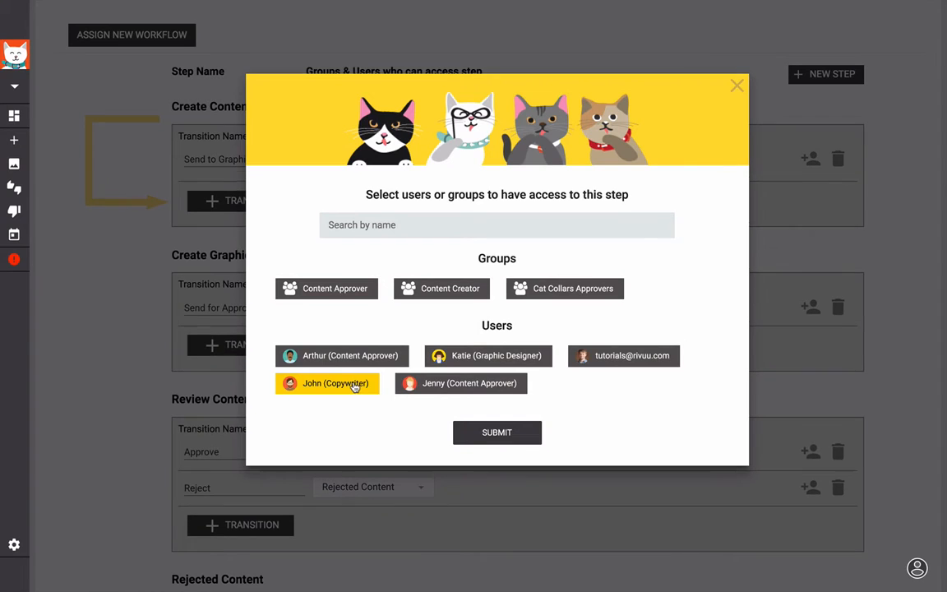
click(520, 436)
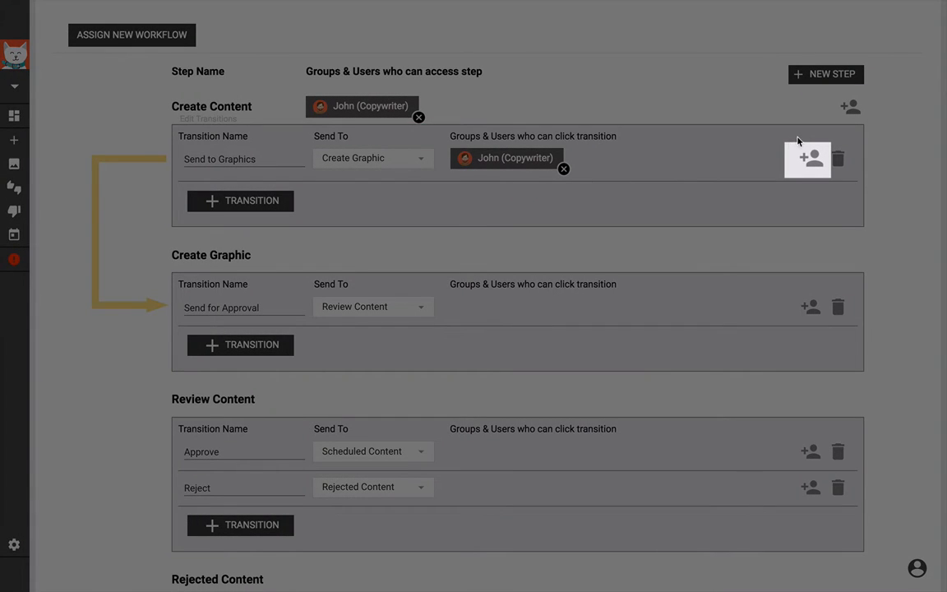
Step: Add the second Content Approver user to the Send to Graphics transition, and remove that user again from the transition and the Create Content step
click(812, 160)
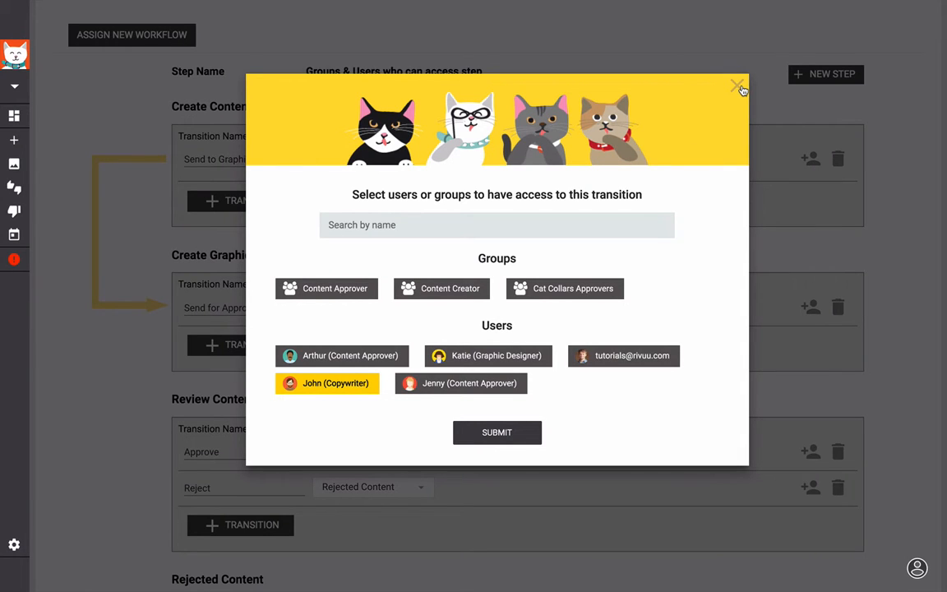
click(444, 381)
click(496, 435)
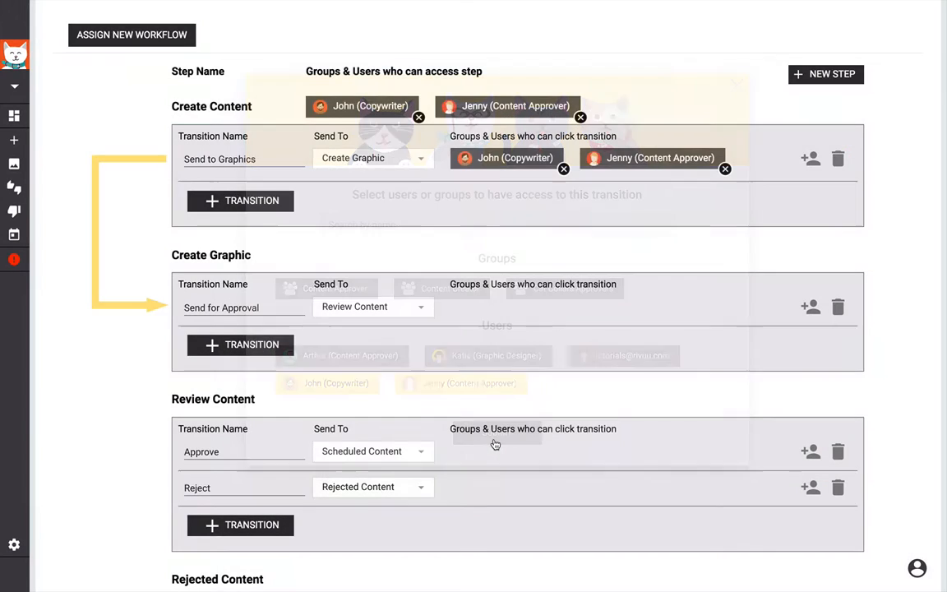
click(724, 168)
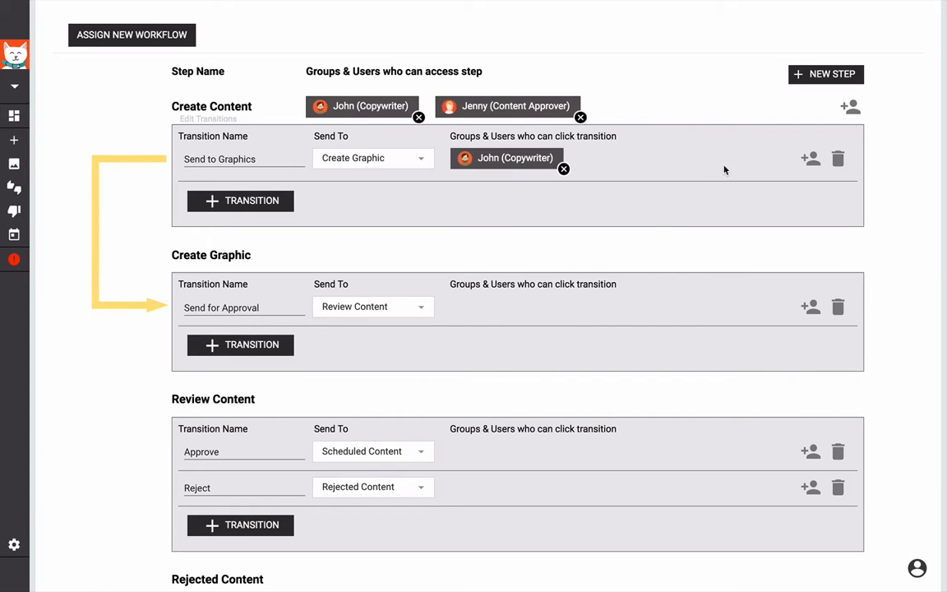
click(580, 118)
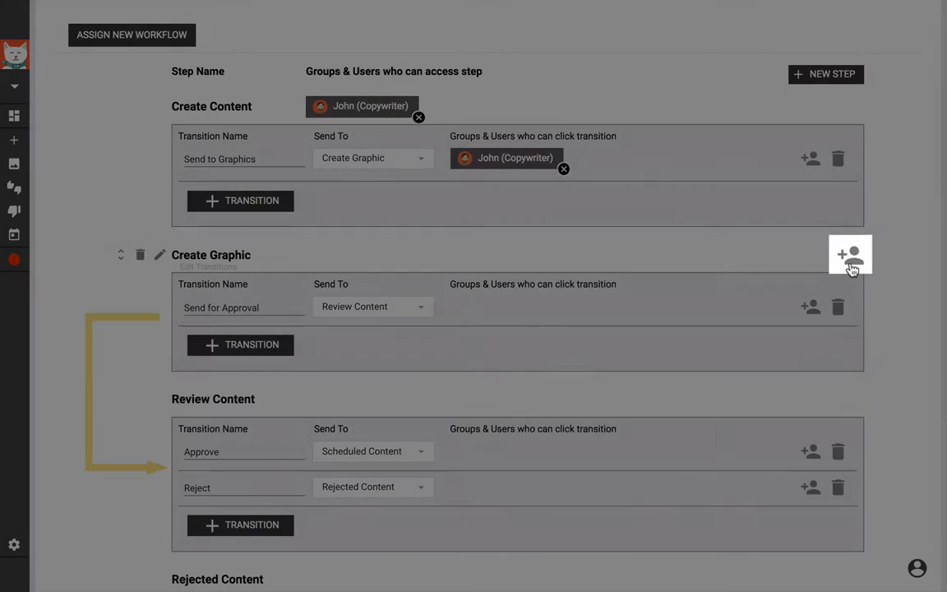
Step: Give the Graphic Designer user access to the Create Graphic step
click(850, 258)
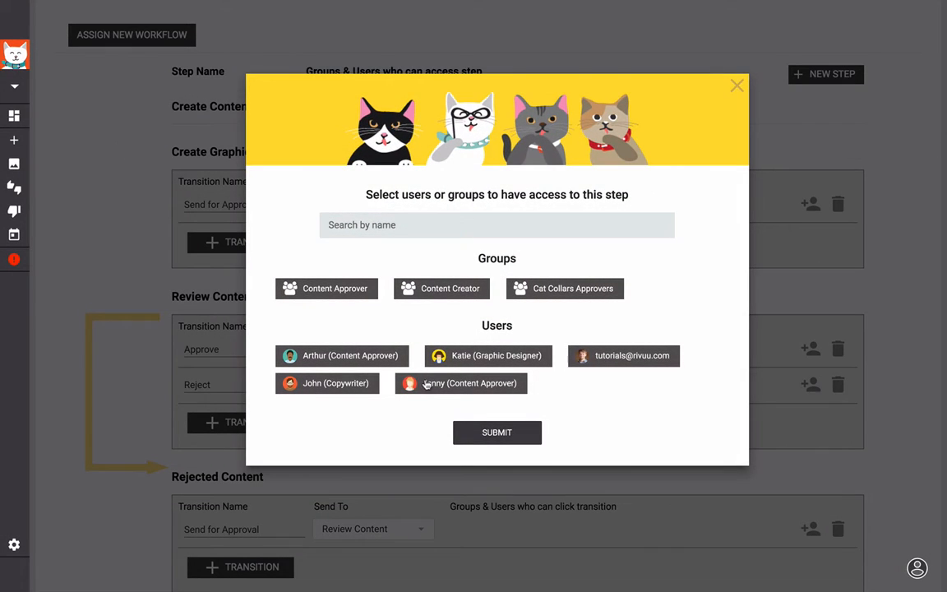
click(438, 359)
click(486, 434)
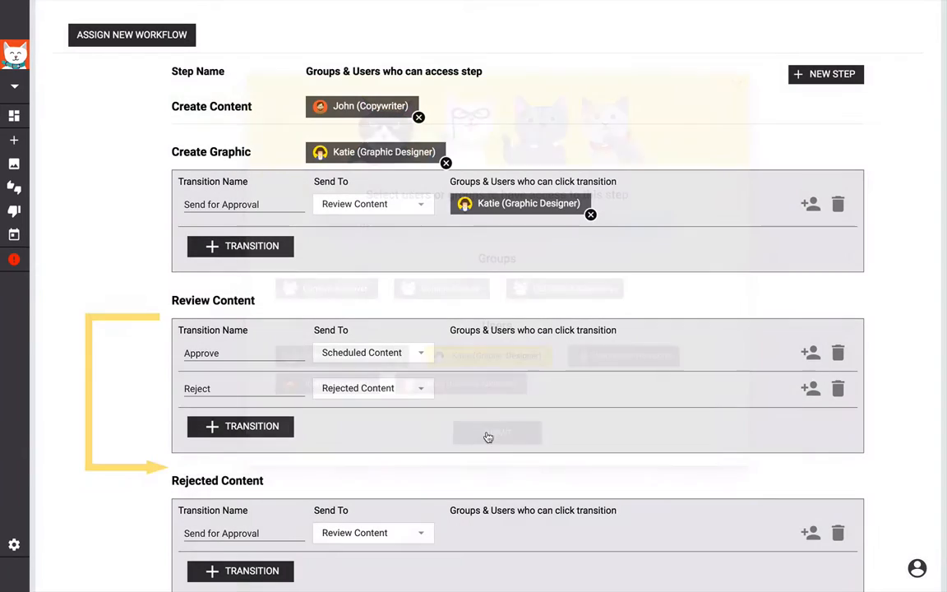
Step: Give both Content Approver users access to the Review Content step
mouse_move(508, 310)
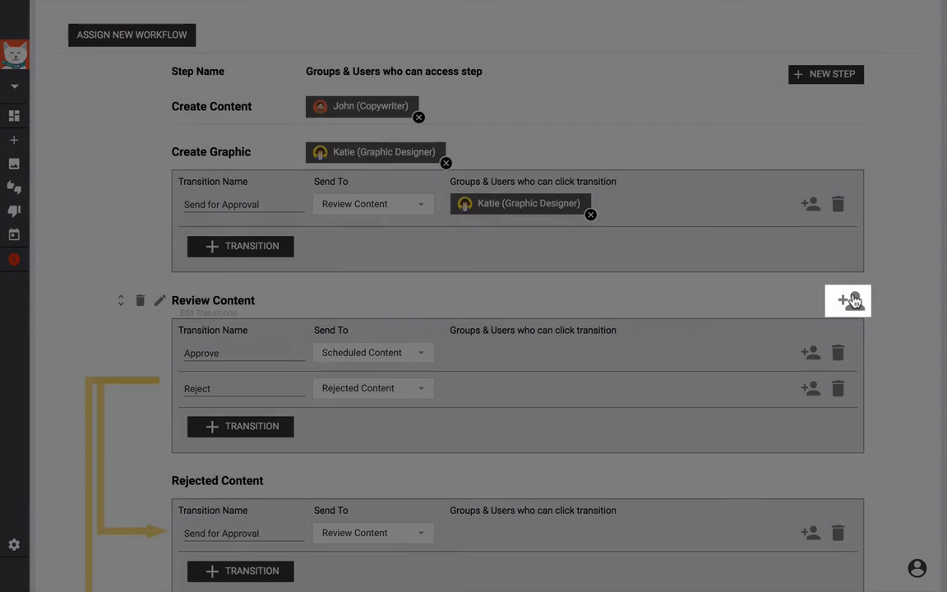
click(852, 301)
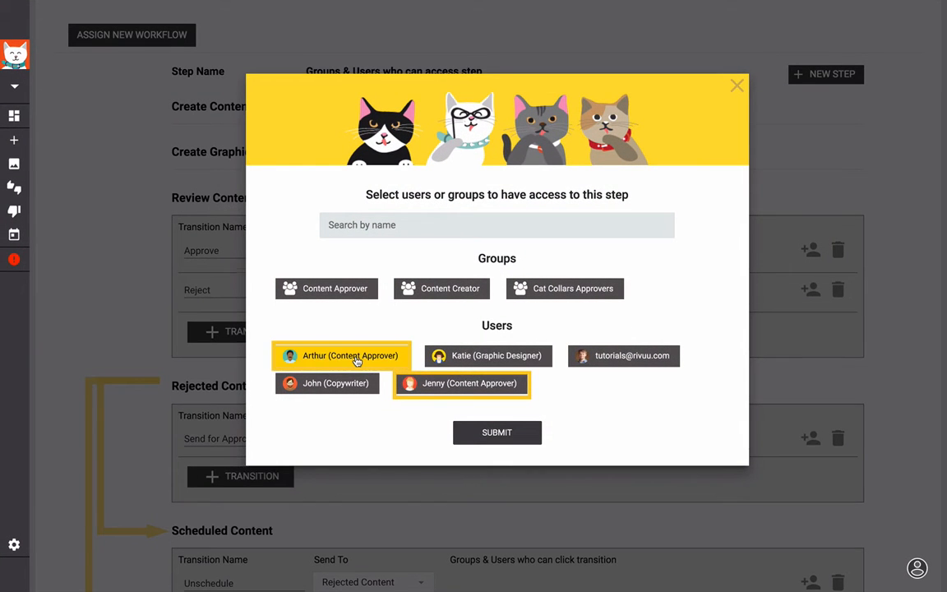
click(485, 435)
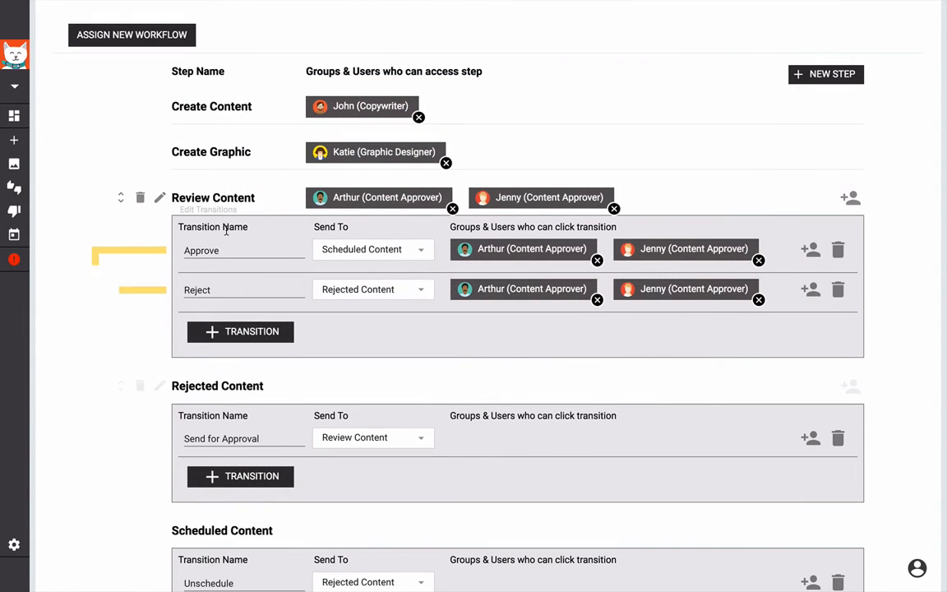
Step: Collapse the transitions of the Review Content, Rejected Content and Scheduled Content steps
click(206, 209)
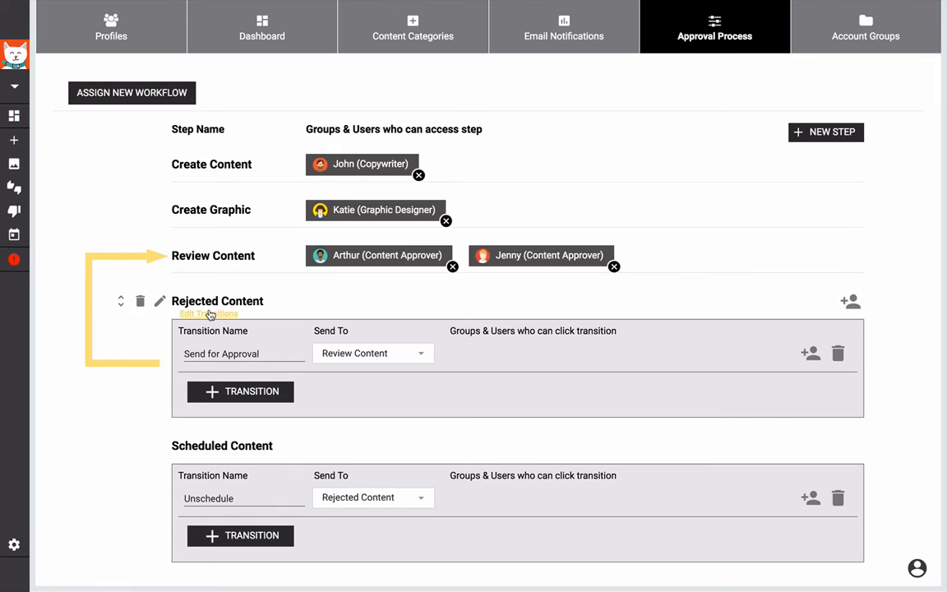
click(210, 315)
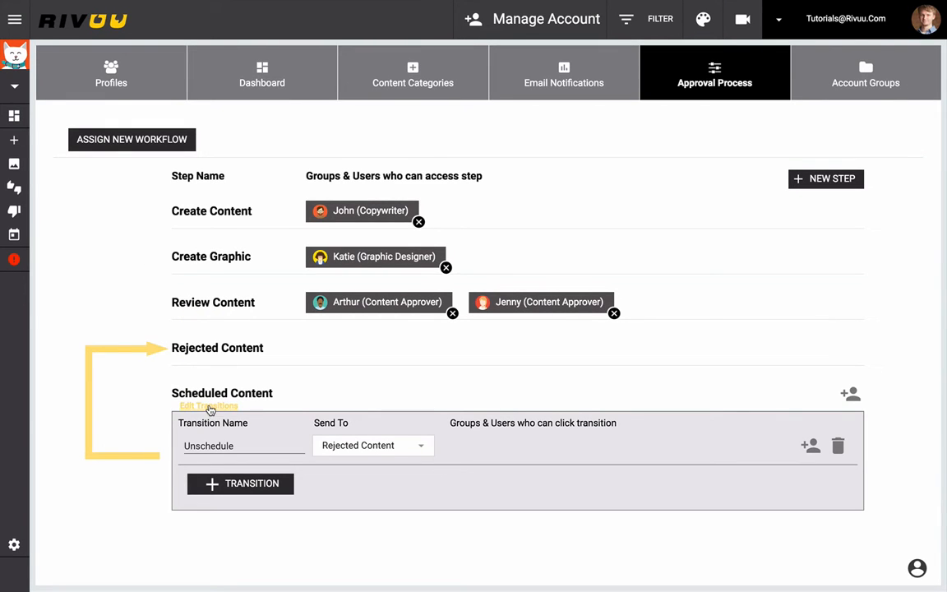
click(210, 406)
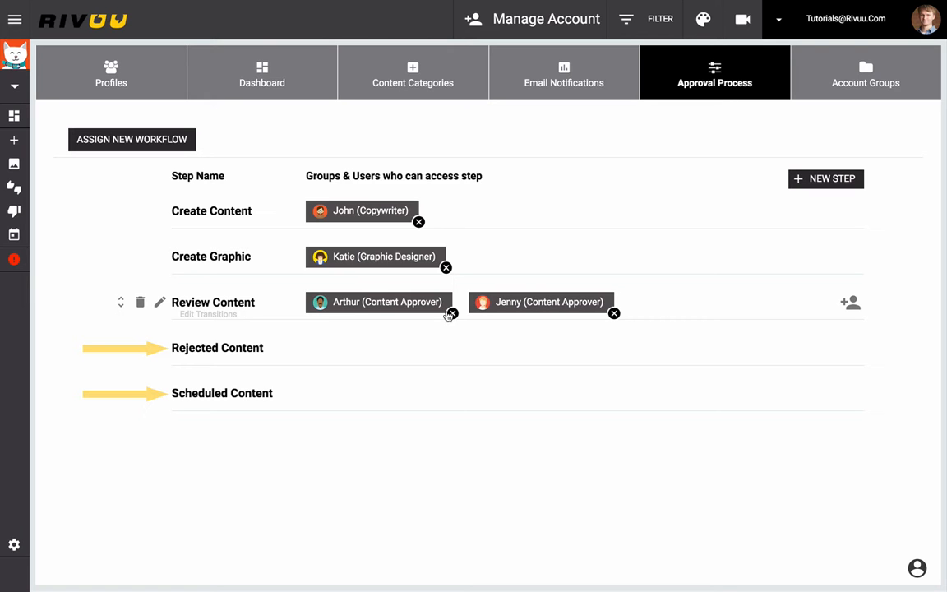
Step: Remove both Content Approver users from the Review Content step, and check the existing account groups before returning to the approval process
click(613, 313)
click(452, 313)
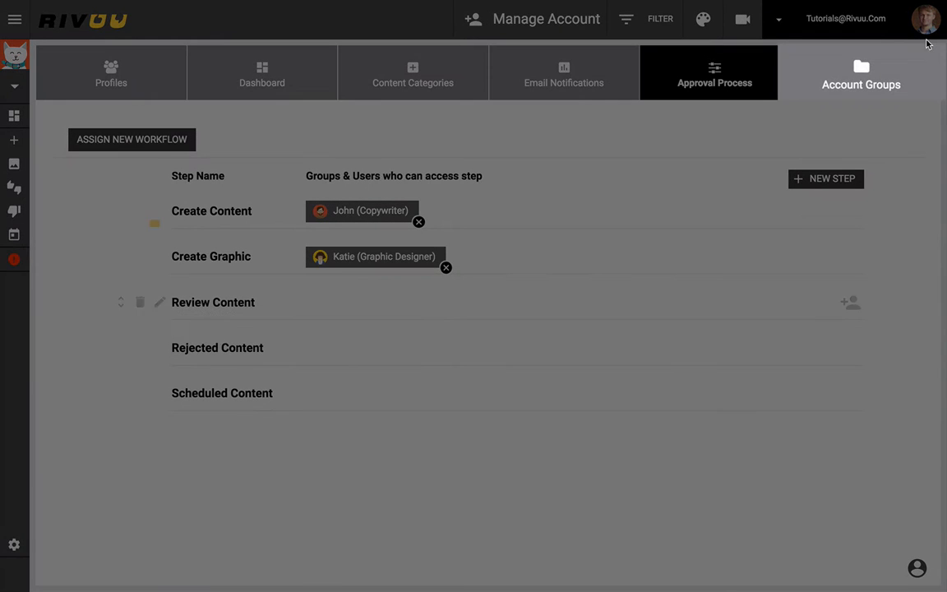
click(880, 73)
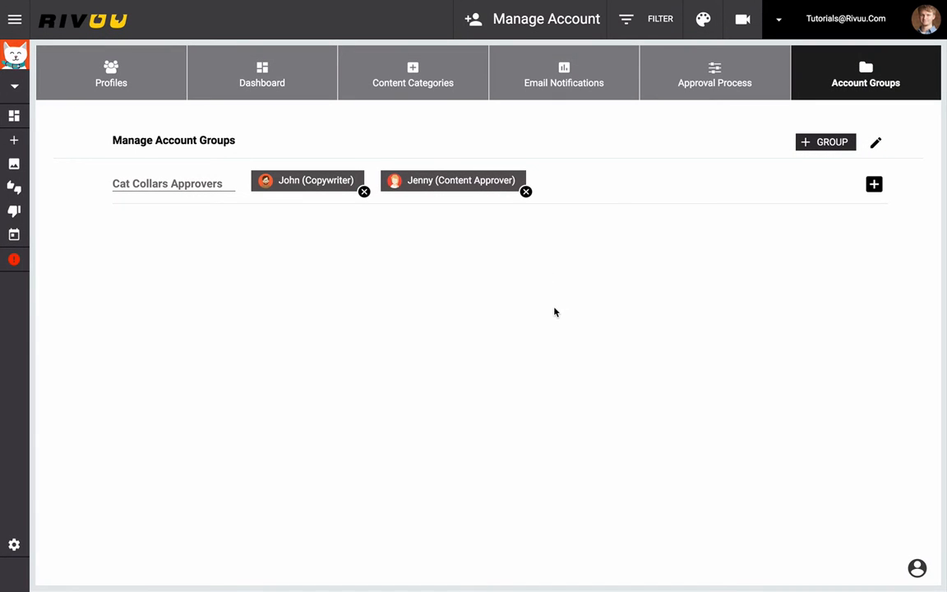
click(740, 67)
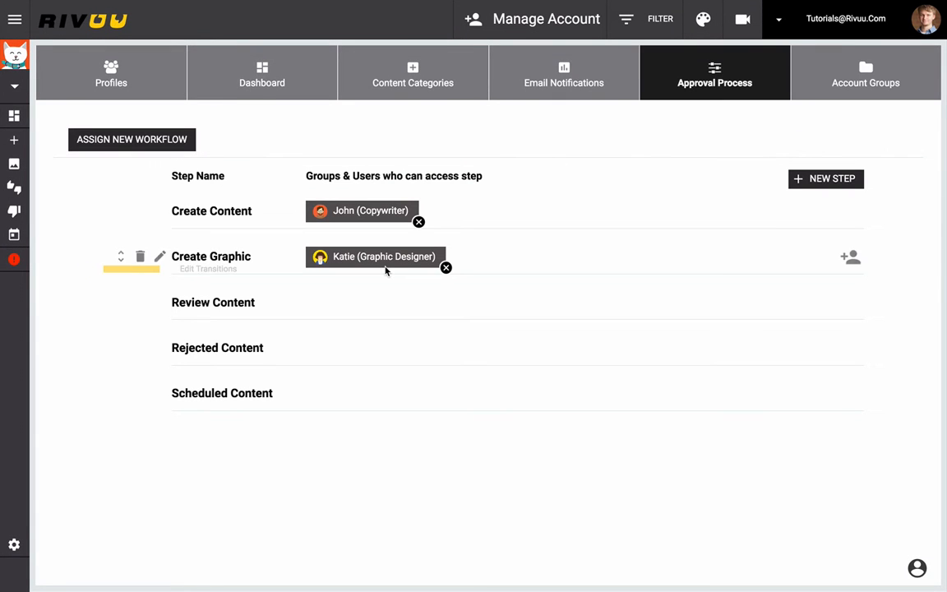
Step: Give the Cat Collars Approvers group access to the Review Content step and collapse its transitions
click(849, 303)
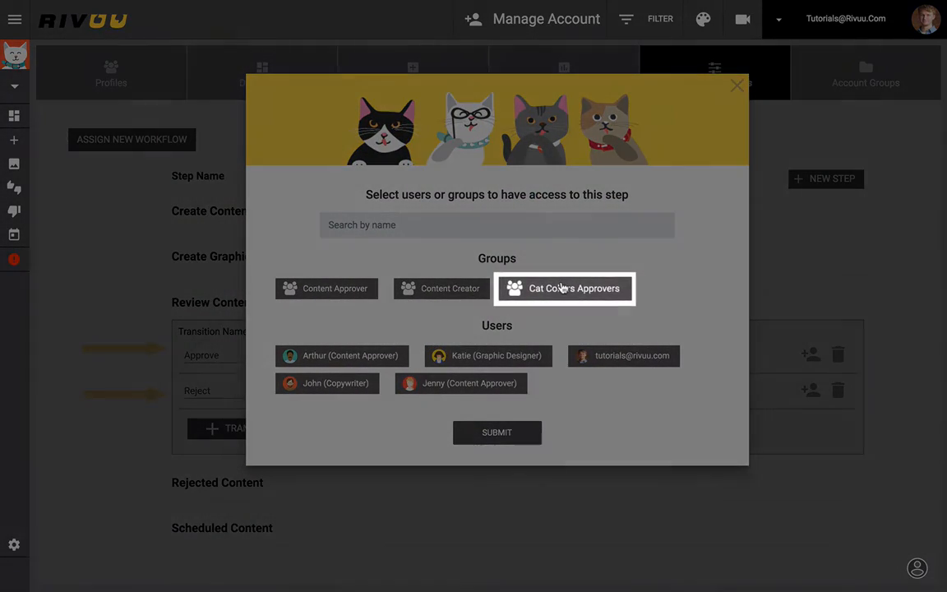
click(564, 288)
click(481, 437)
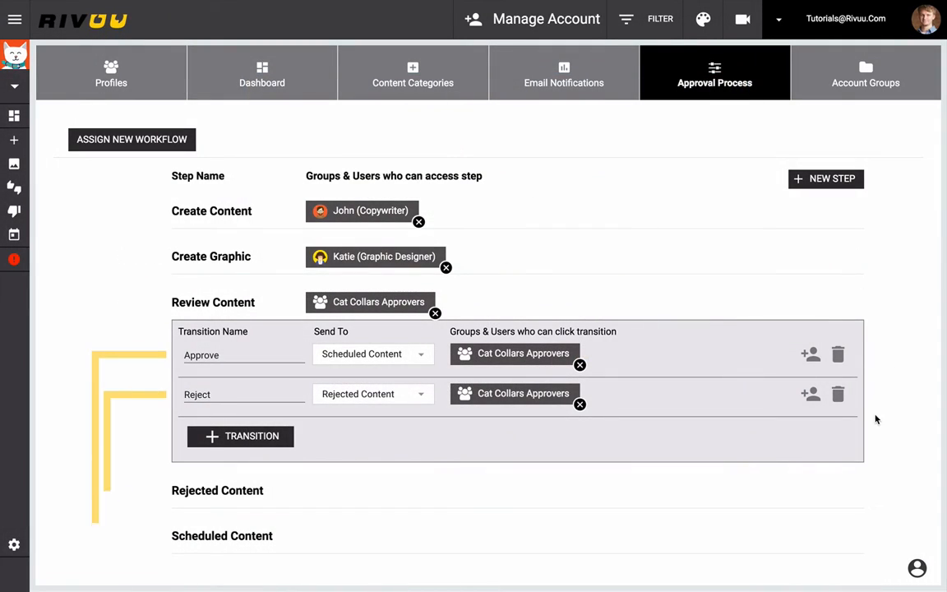
click(247, 313)
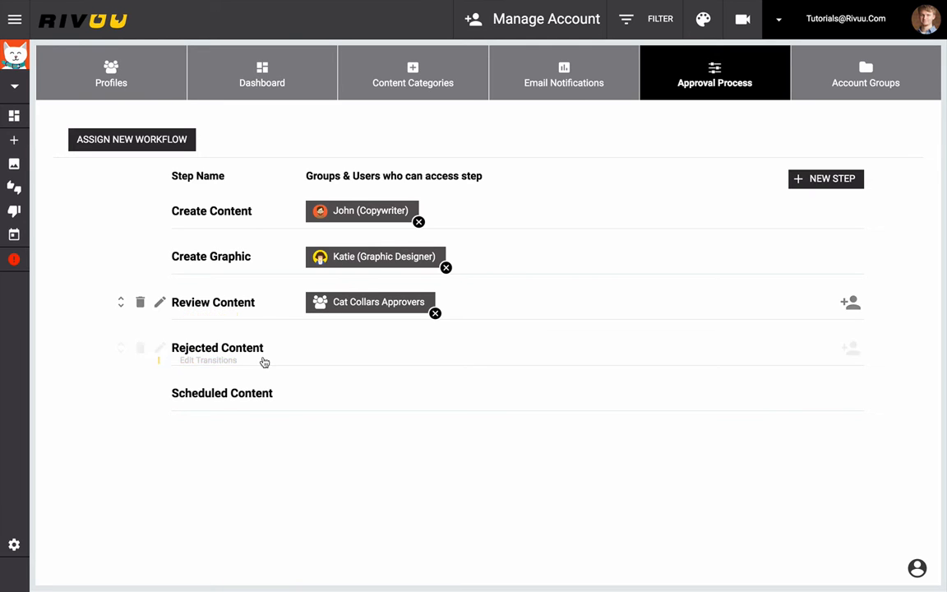
Step: Give the Copywriter and Graphic Designer users access to the Rejected Content step and collapse its transitions
click(844, 353)
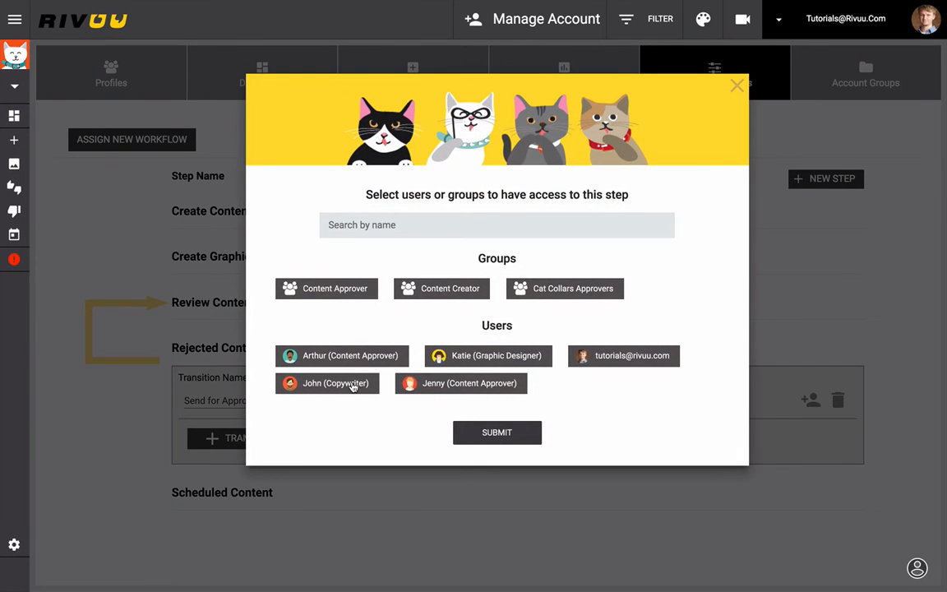
click(351, 387)
click(488, 355)
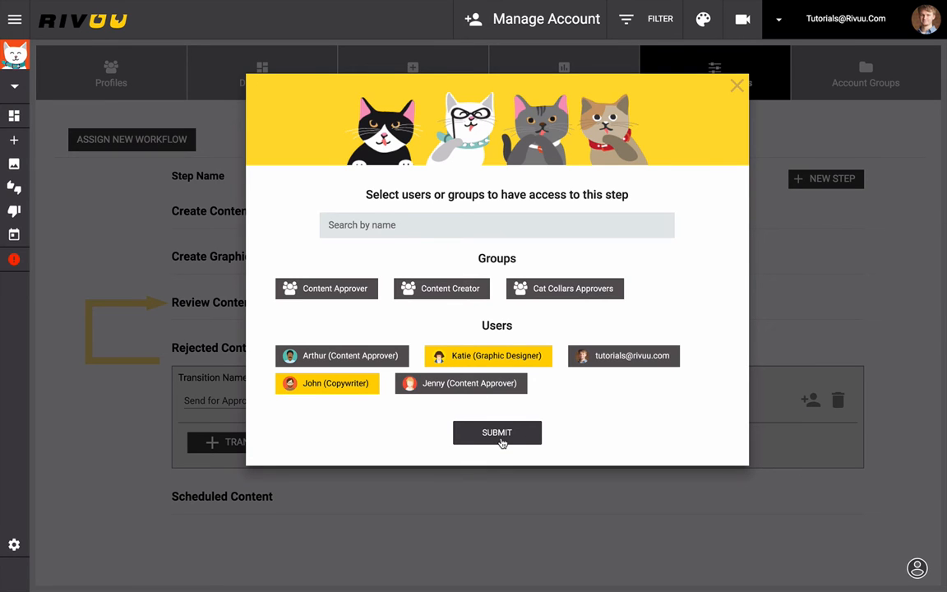
click(499, 433)
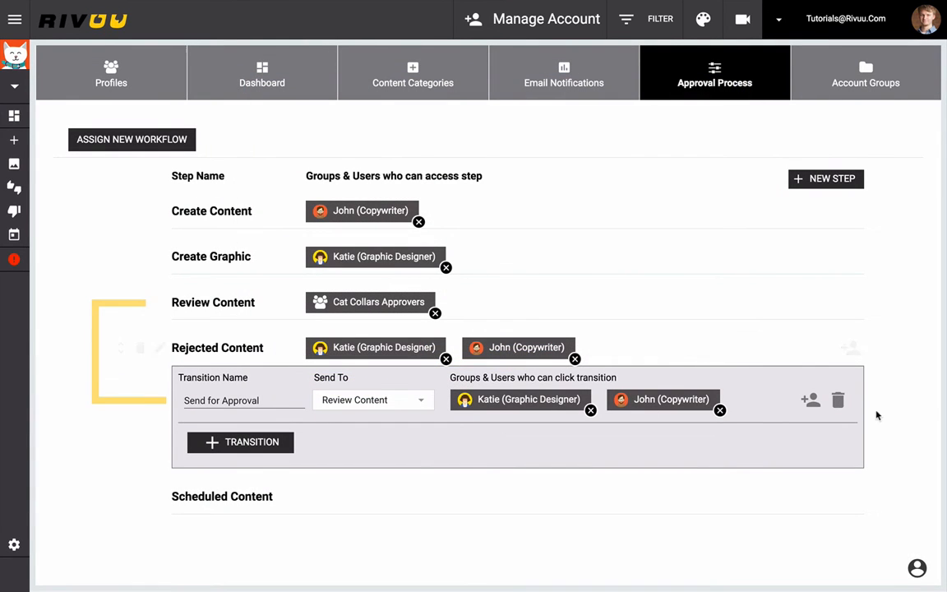
click(208, 362)
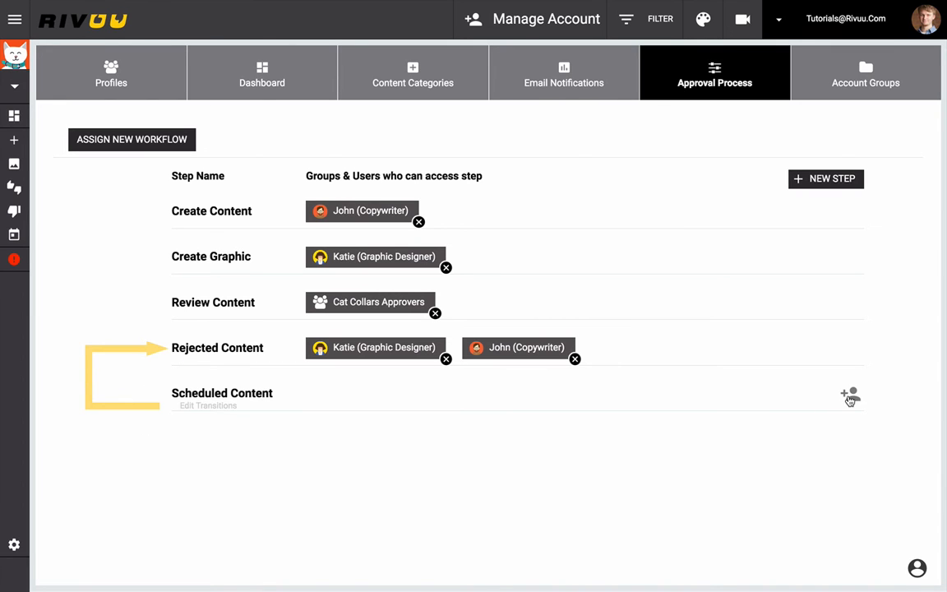
Step: Give the Copywriter, the Graphic Designer and both Content Approver users access to the Scheduled Content step and collapse its transitions
click(850, 398)
click(358, 383)
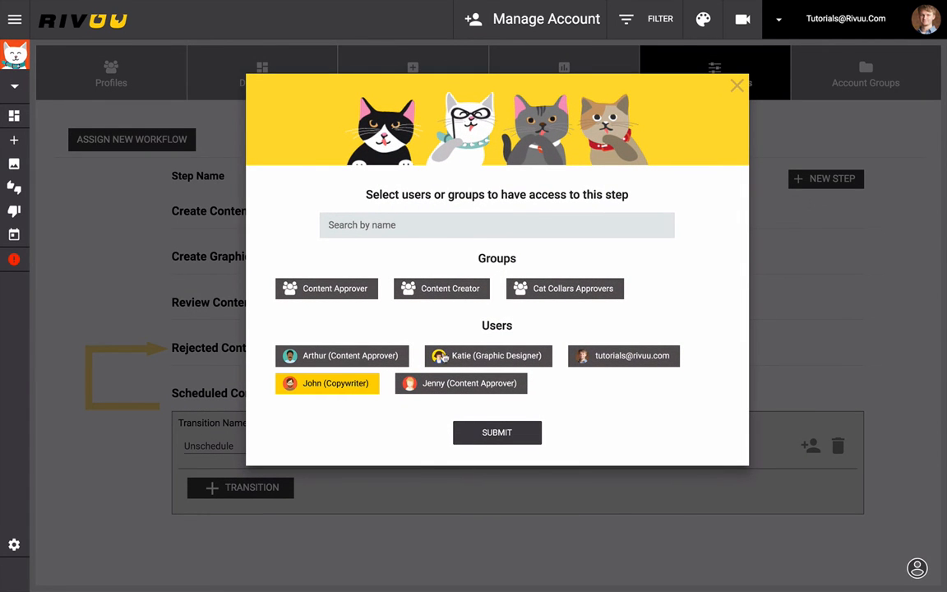
click(449, 355)
click(370, 355)
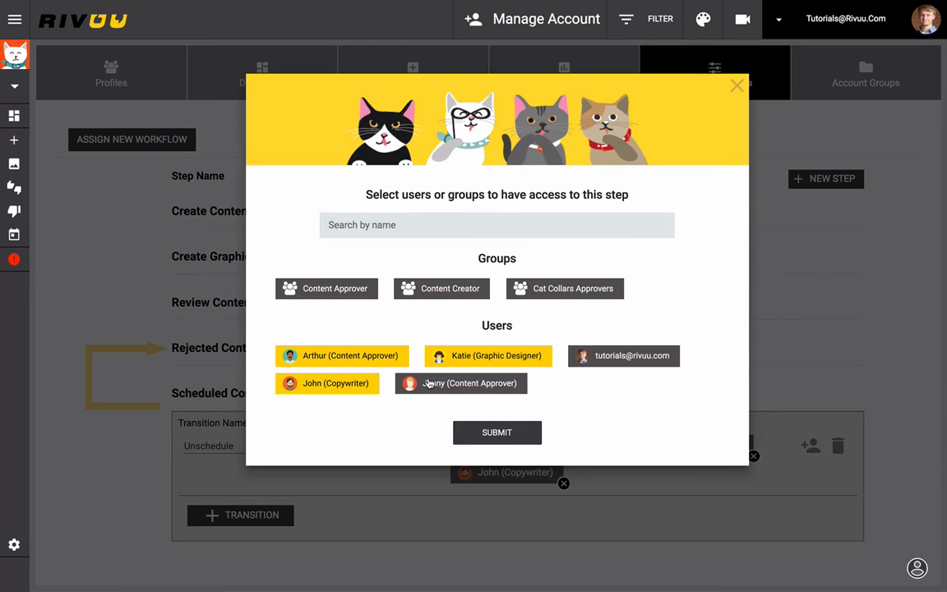
click(429, 383)
click(497, 433)
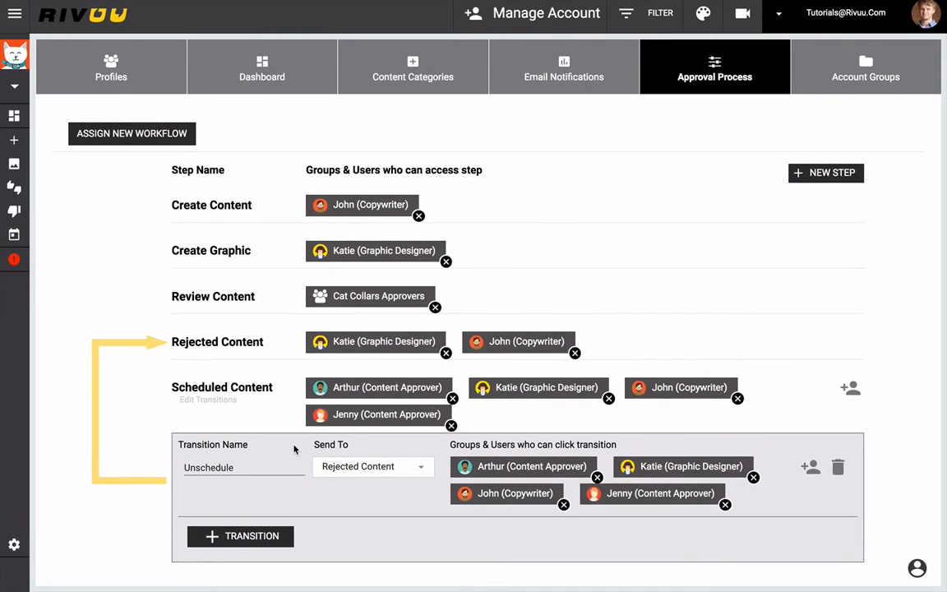
click(209, 402)
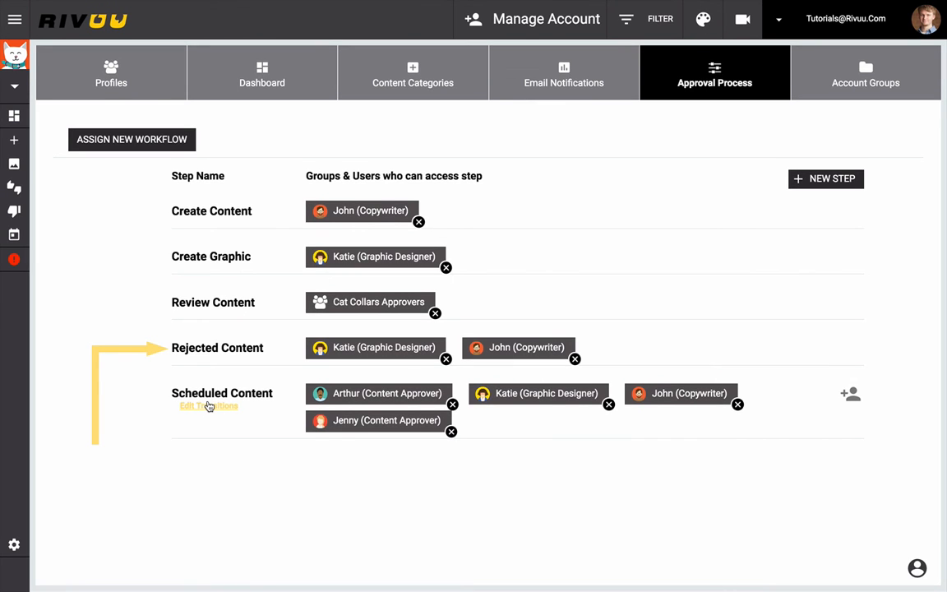